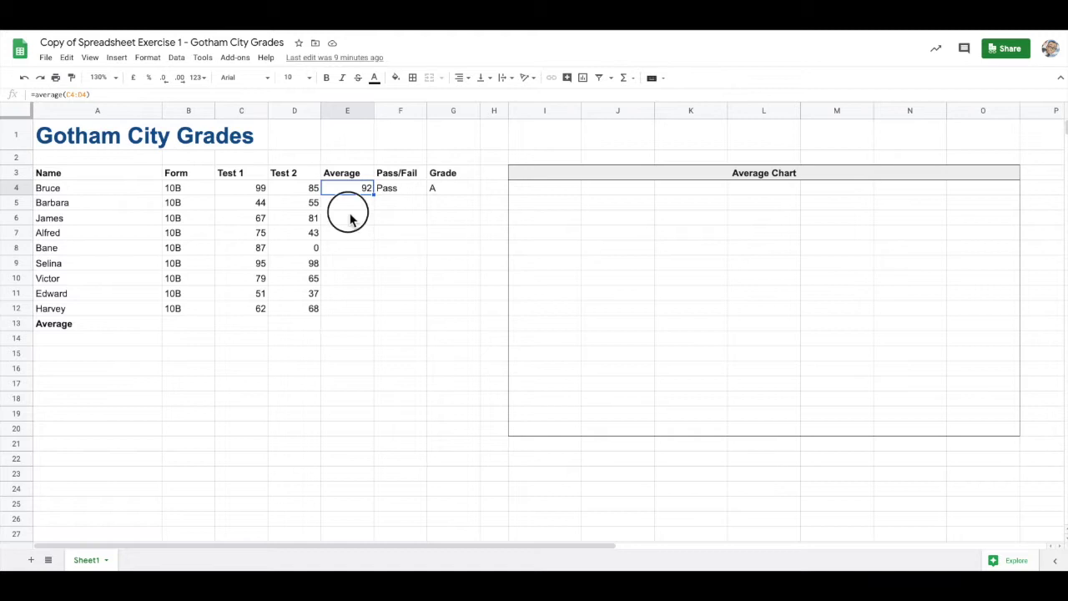
Step: Review the average formula in E4 and confirm it
click(350, 219)
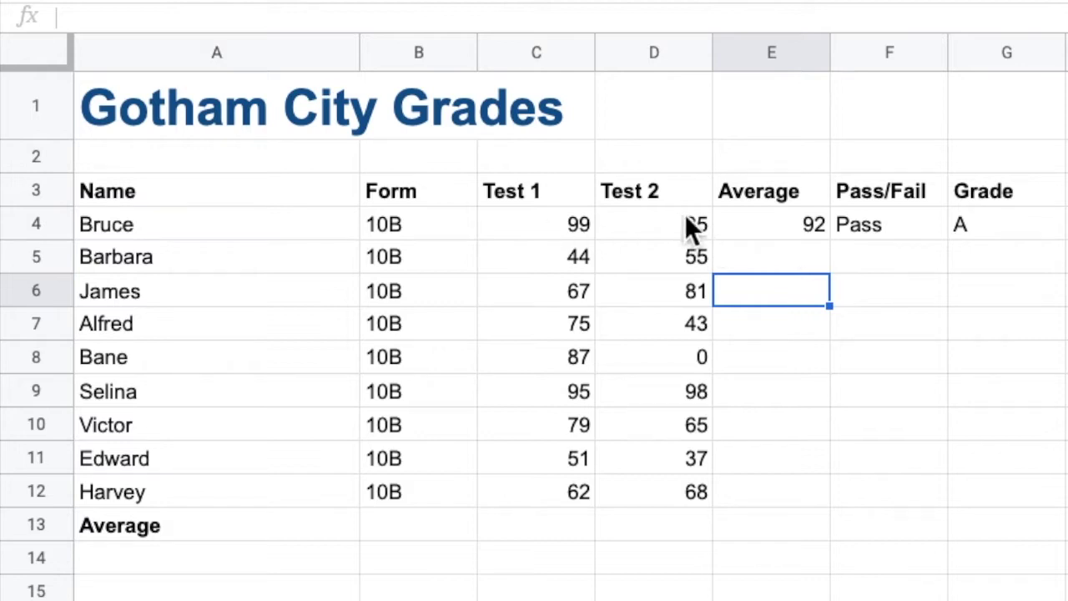
click(799, 221)
click(789, 193)
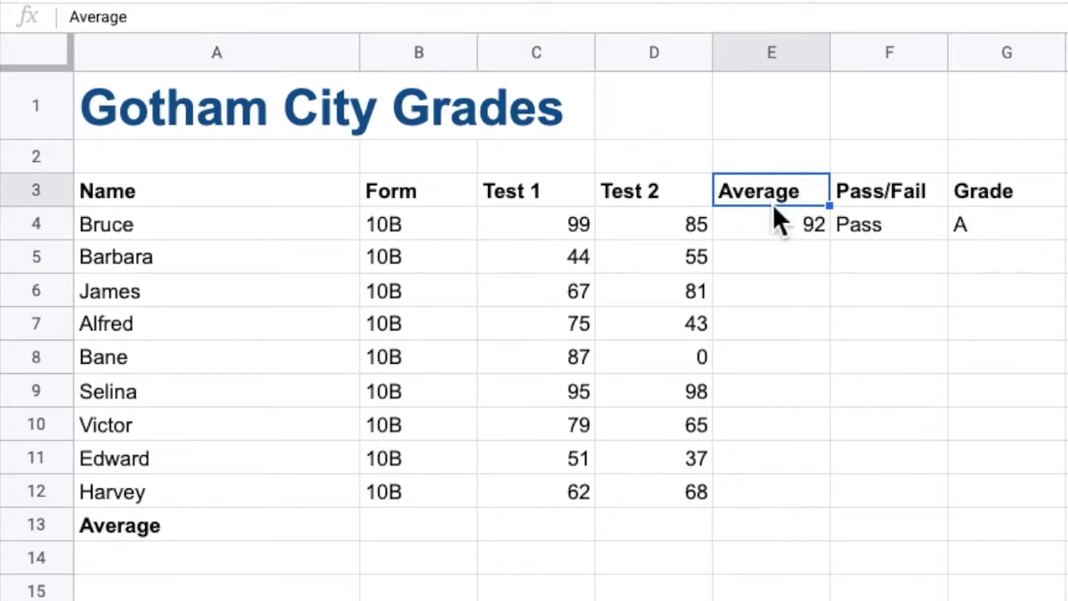
click(791, 224)
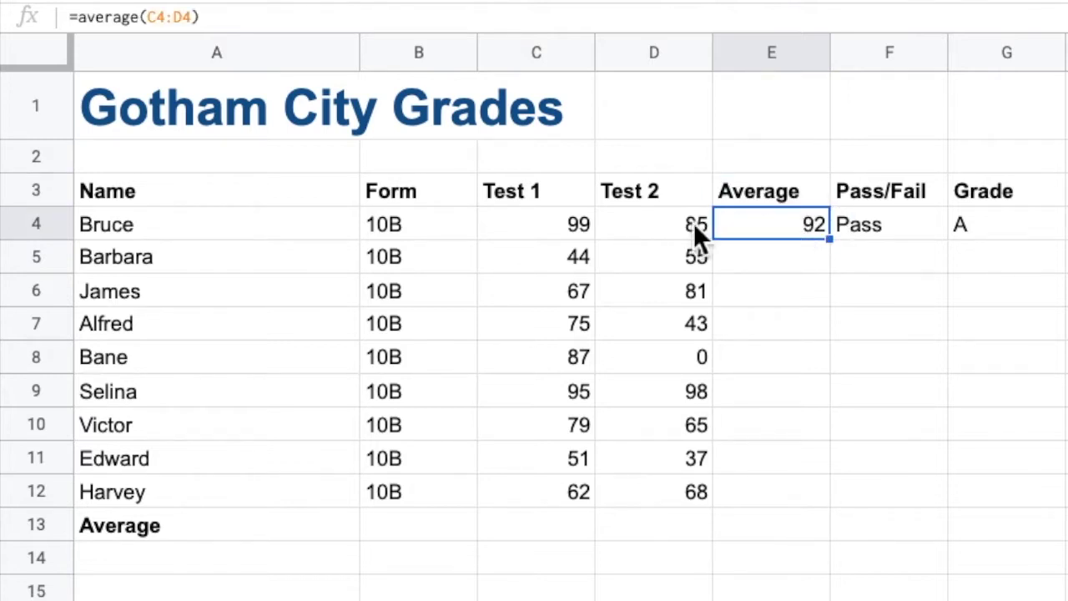
double_click(798, 224)
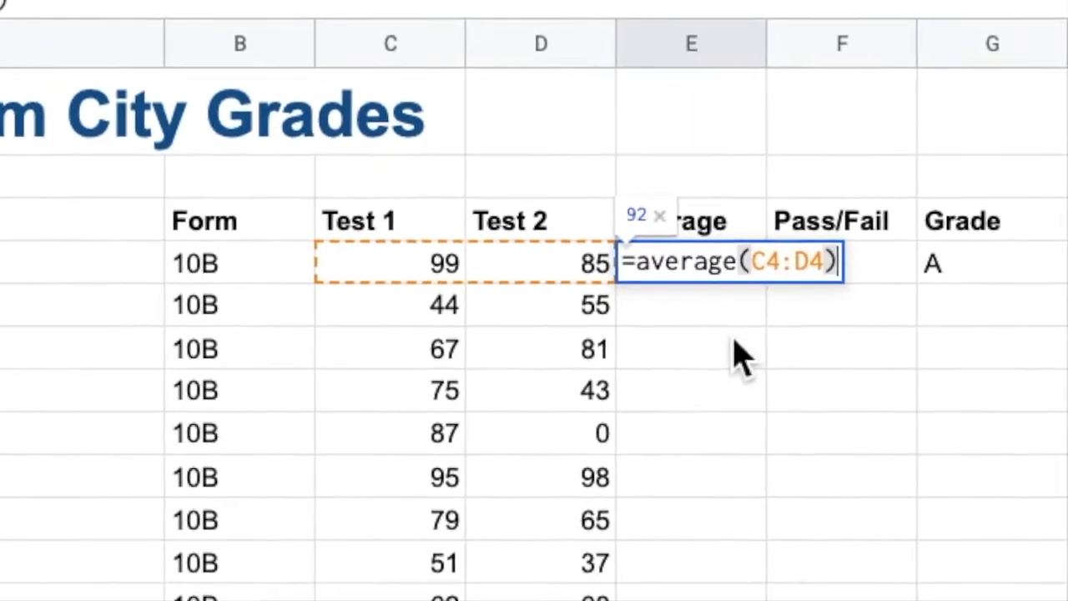
key(Return)
Step: Copy E4's average formula down through E12 for all nine students
click(546, 260)
click(678, 262)
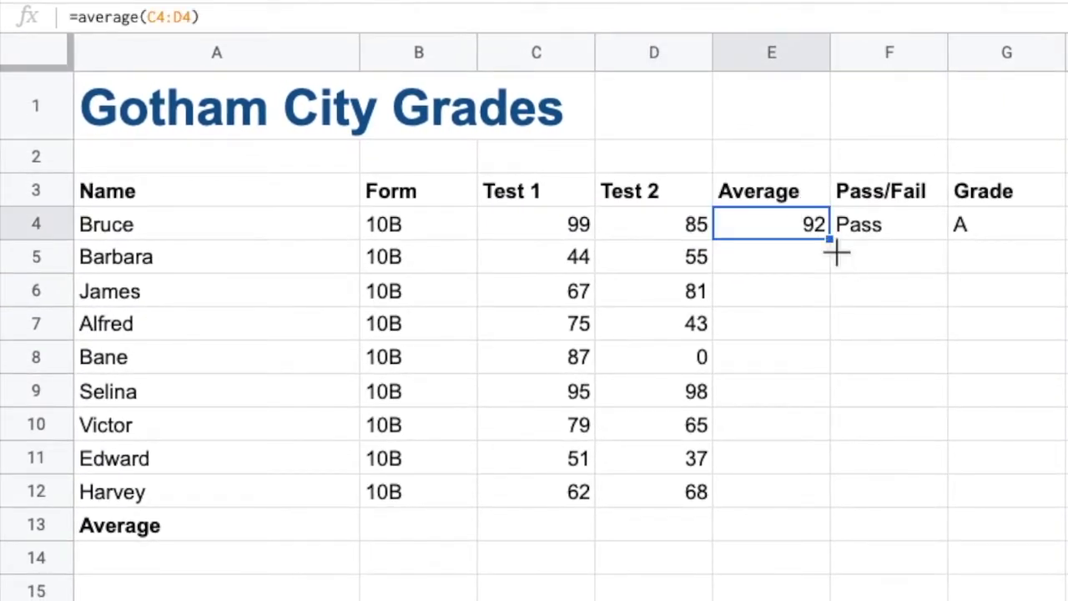
drag(838, 248, 831, 499)
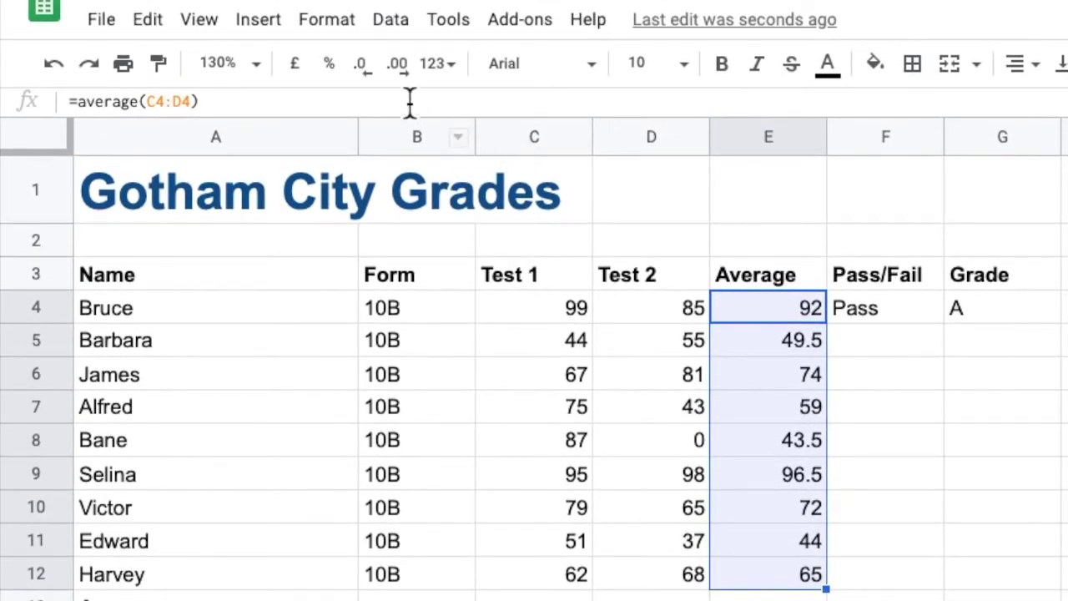
Step: Display the averages in E4:E12 with one decimal place, e.g. 49.5
click(416, 82)
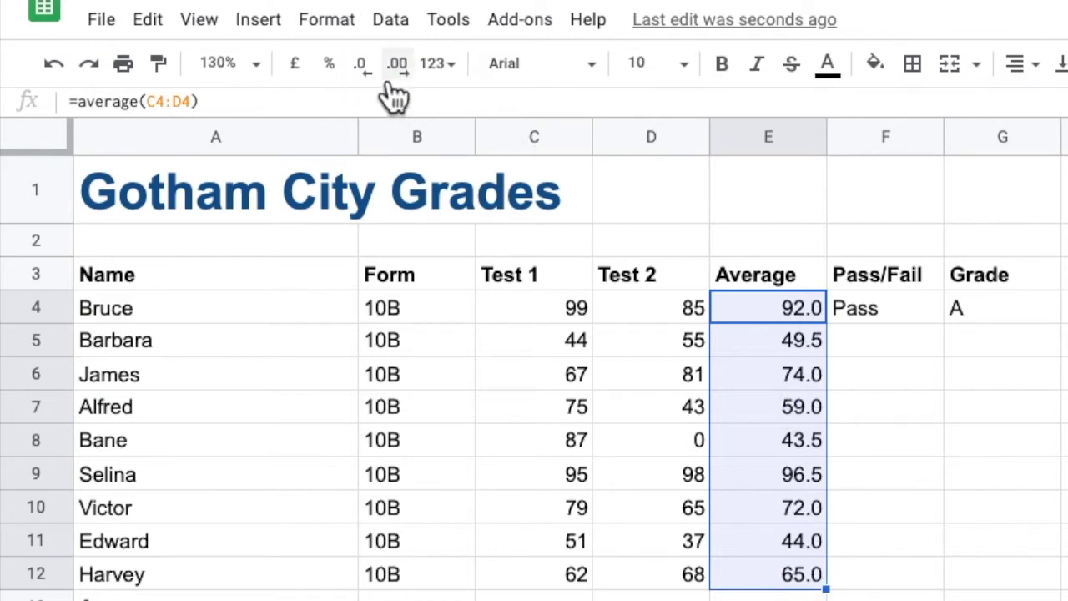
click(362, 67)
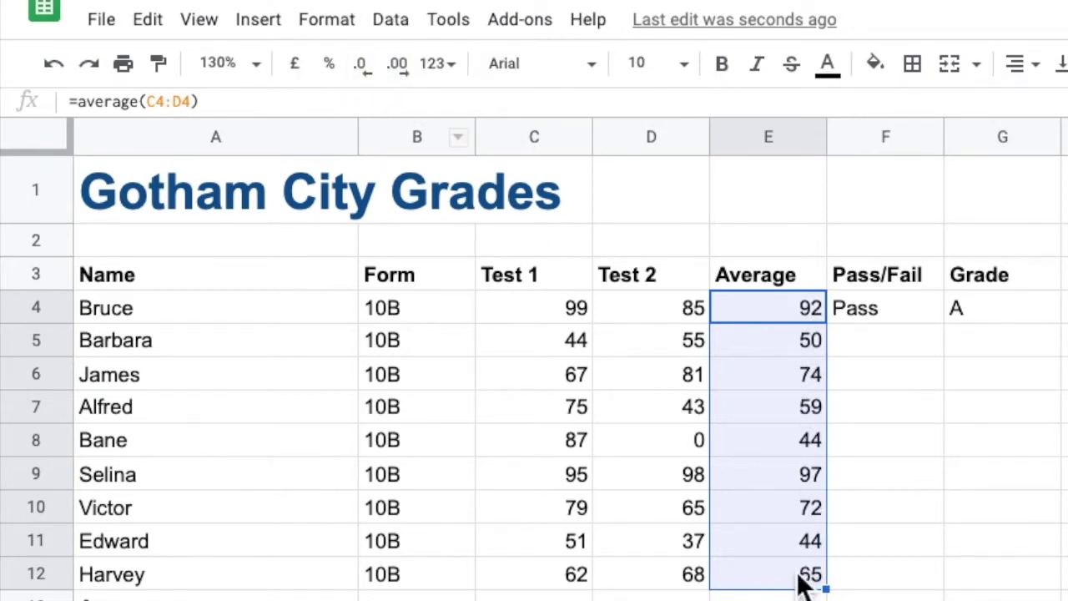
click(409, 81)
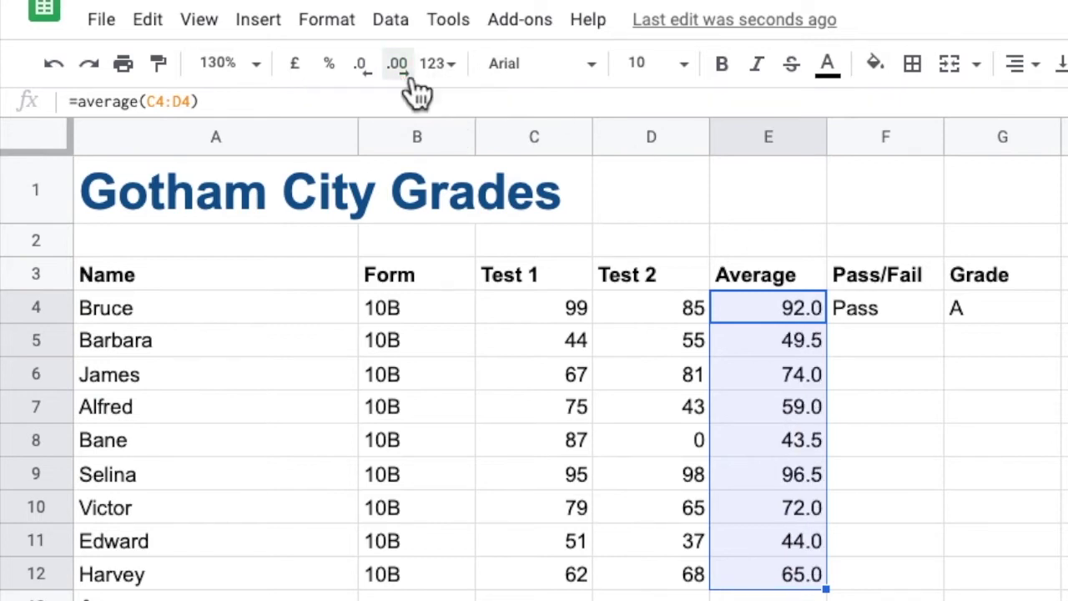
click(898, 342)
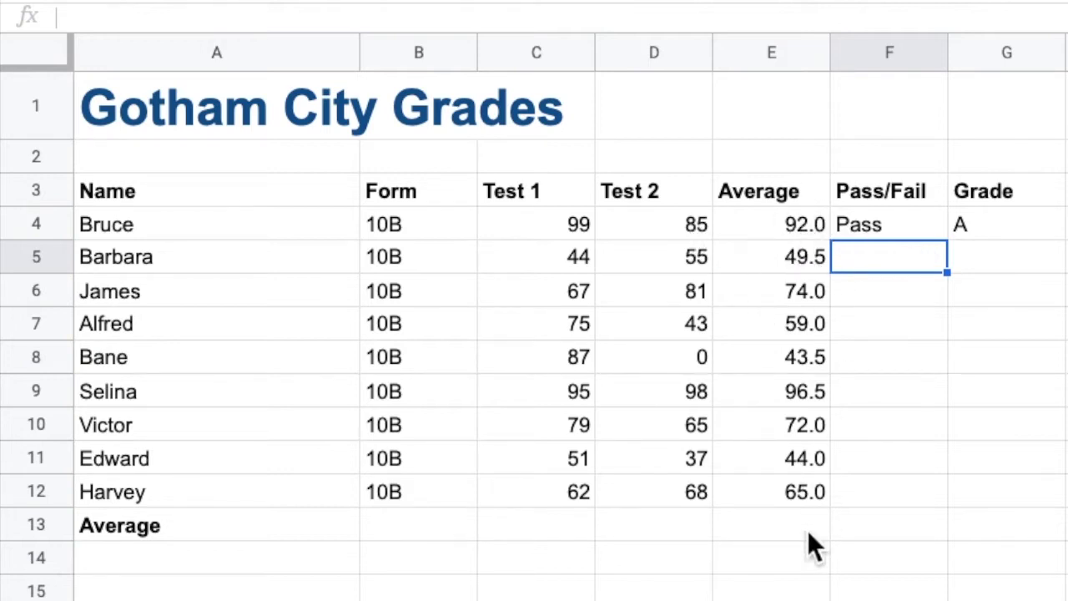
click(924, 226)
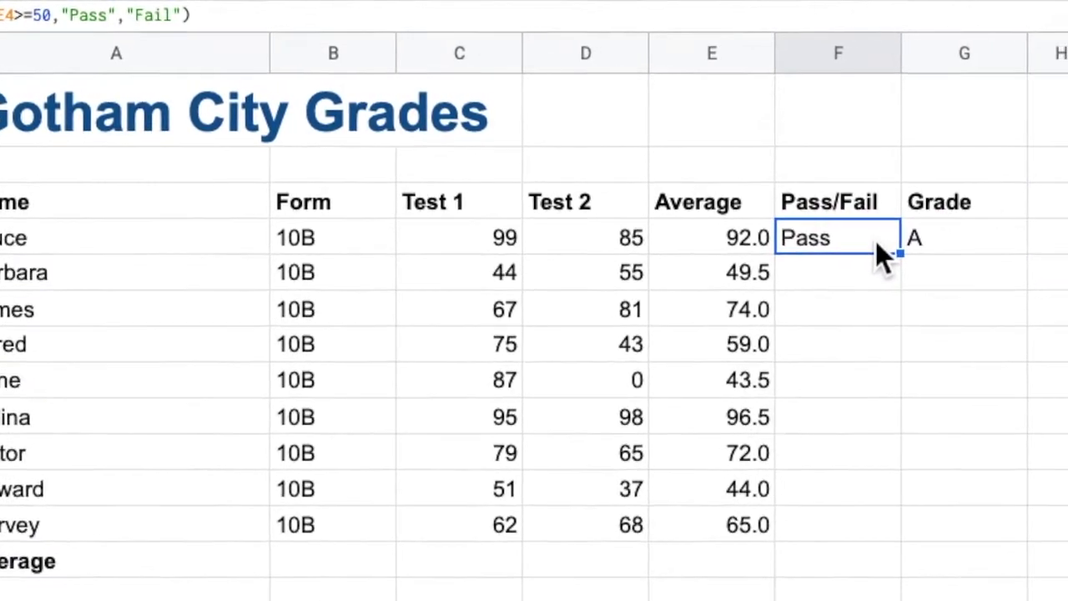
double_click(895, 246)
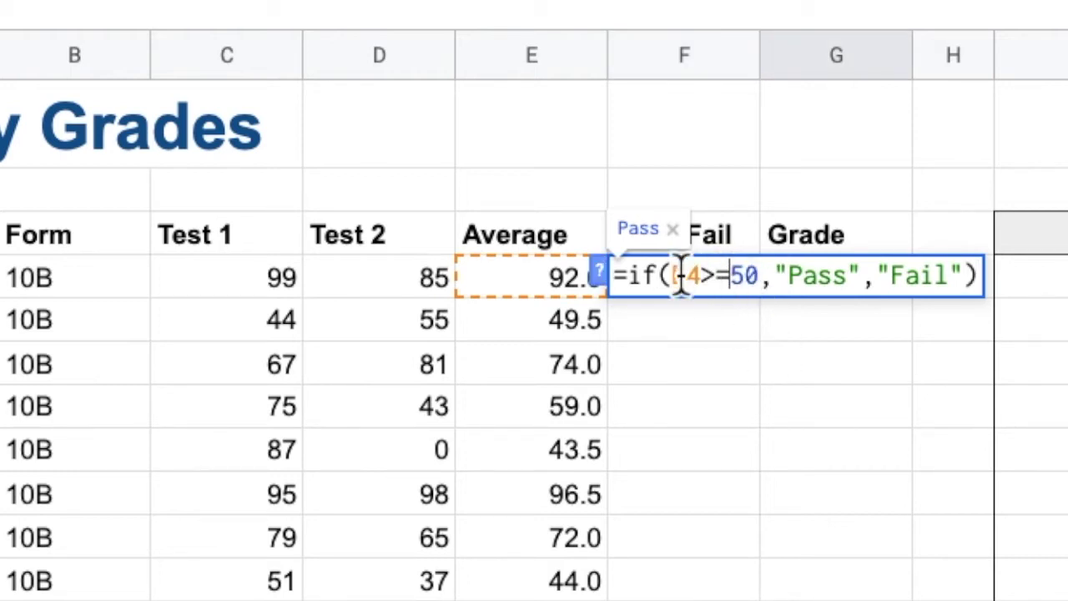
click(730, 275)
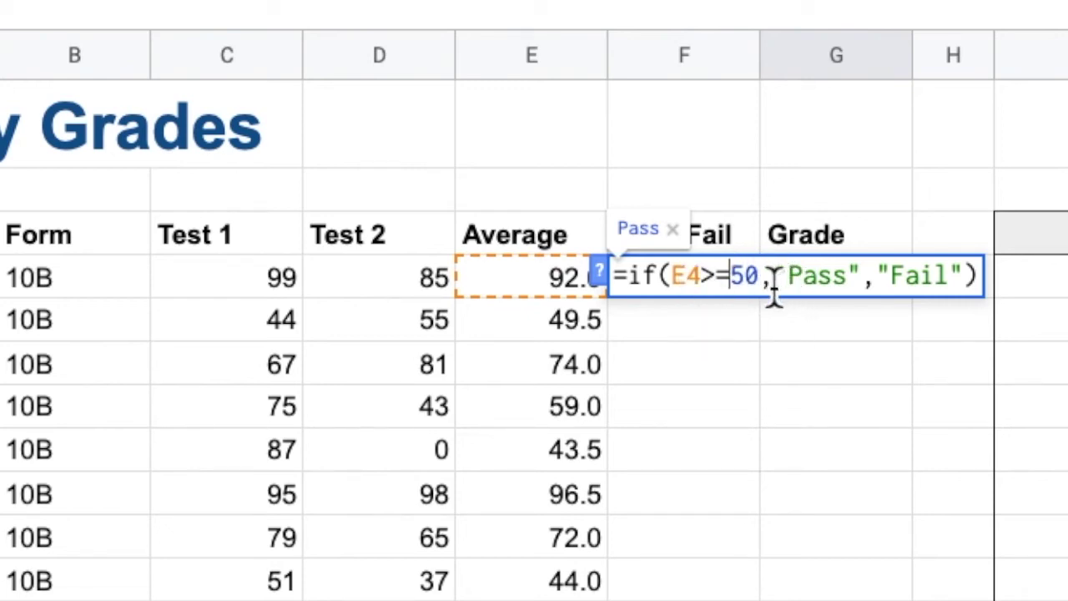
drag(779, 279, 871, 278)
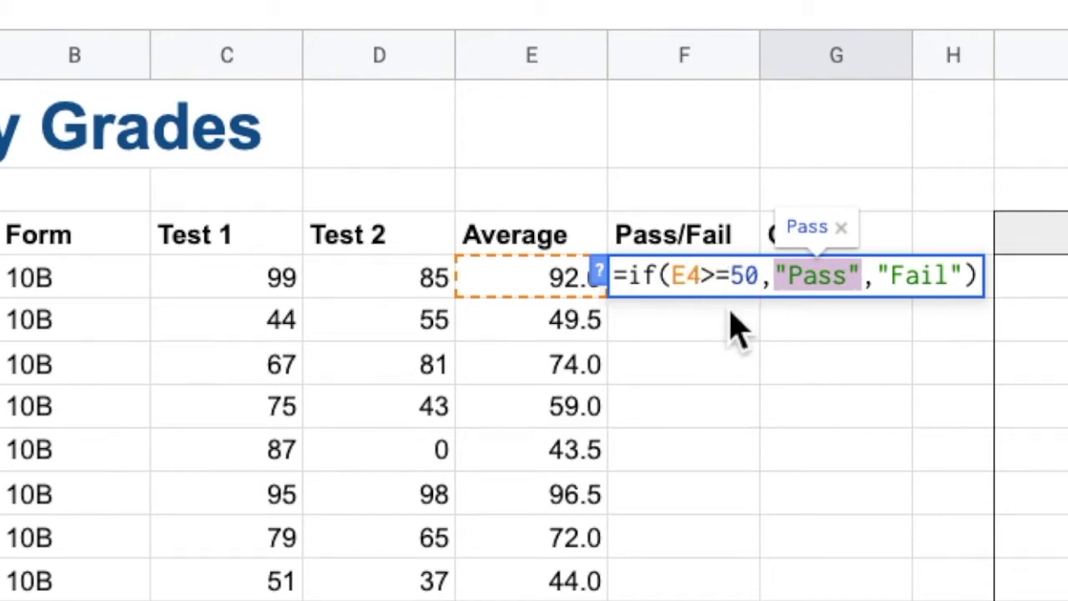
click(863, 277)
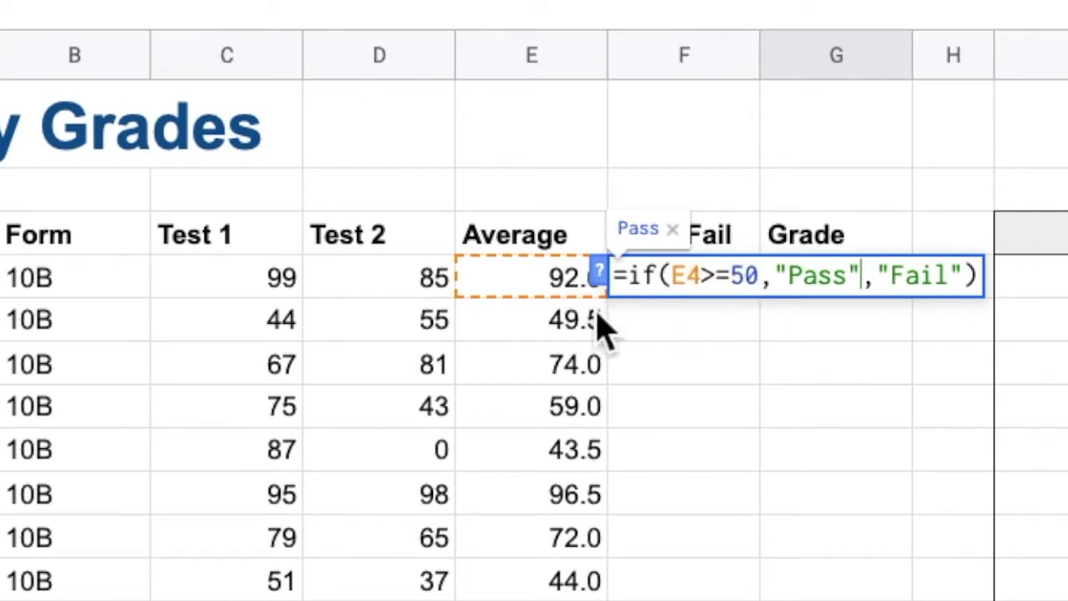
click(972, 275)
click(874, 275)
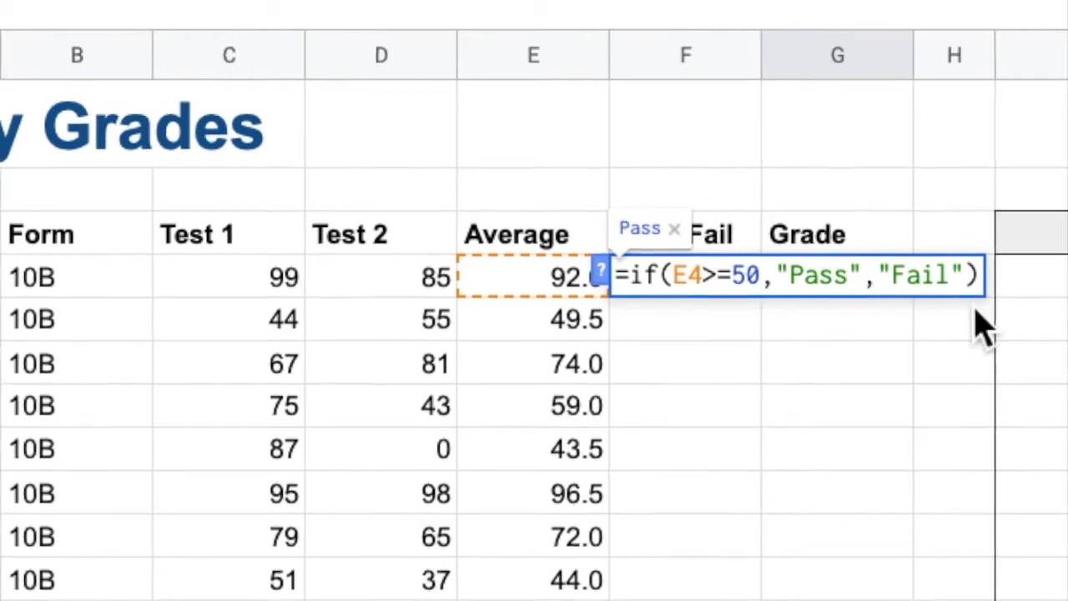
key(Return)
click(793, 258)
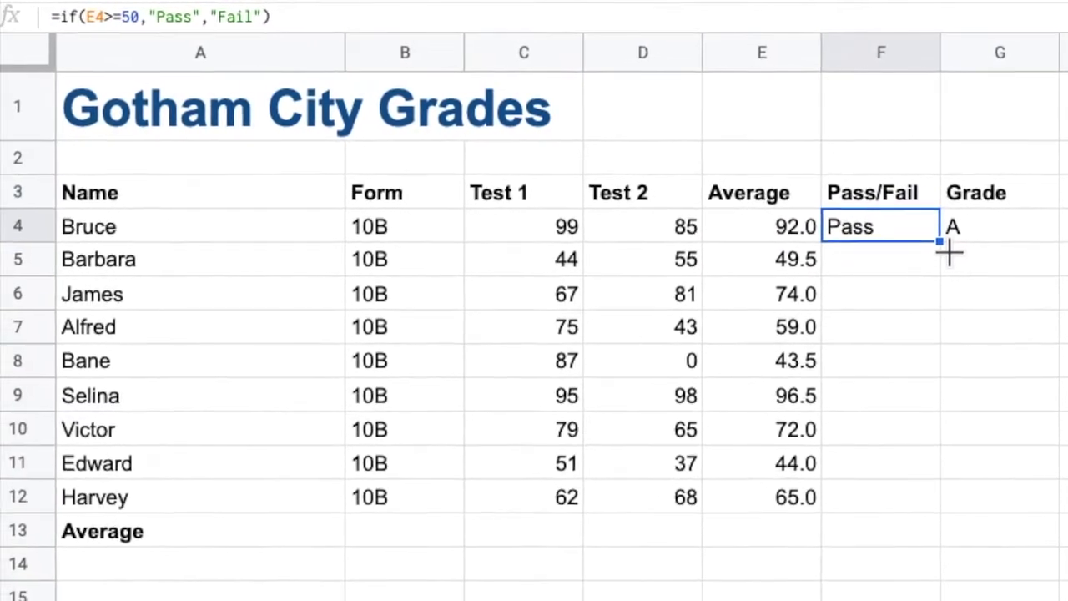
Step: Copy F4's Pass/Fail IF formula down to F12, with Fails shaded red
drag(938, 242, 946, 510)
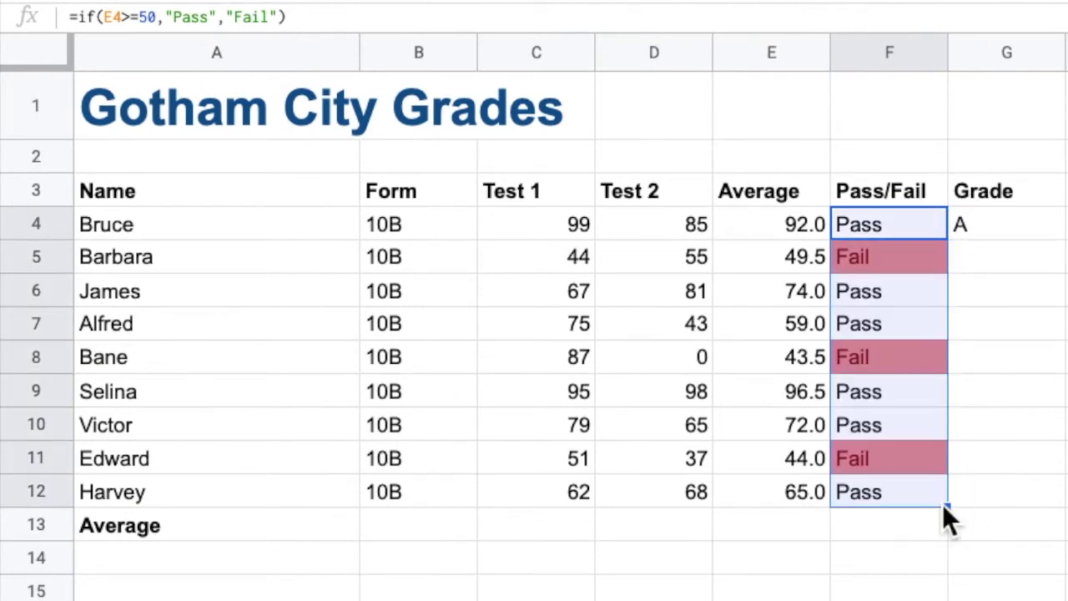
click(899, 526)
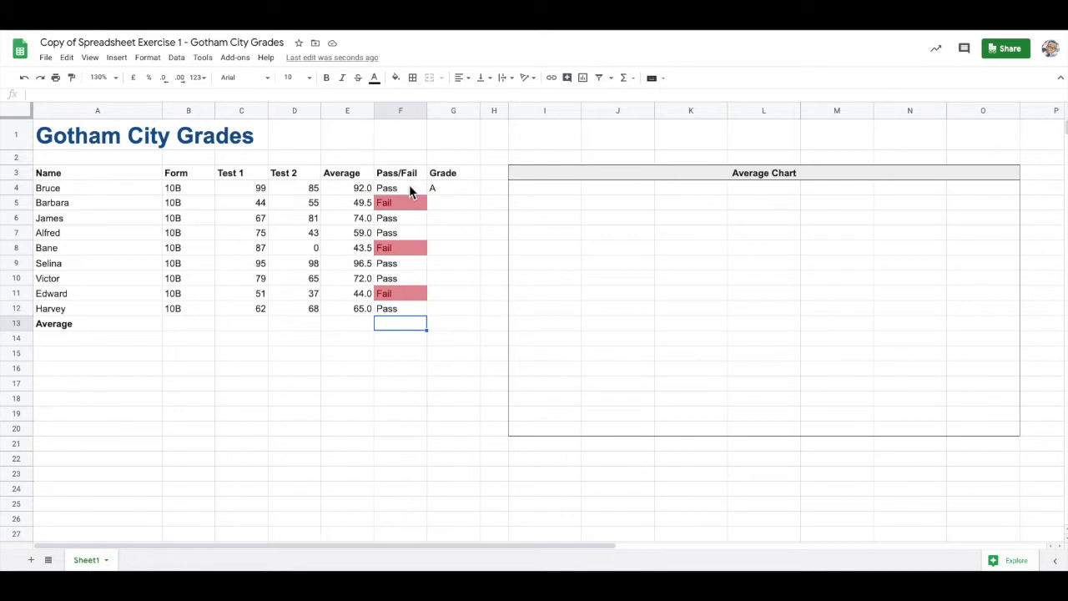
Step: Select F4:F12 and open its 'Text contains F' conditional formatting rule for editing
drag(409, 184, 395, 311)
click(171, 58)
mouse_move(159, 61)
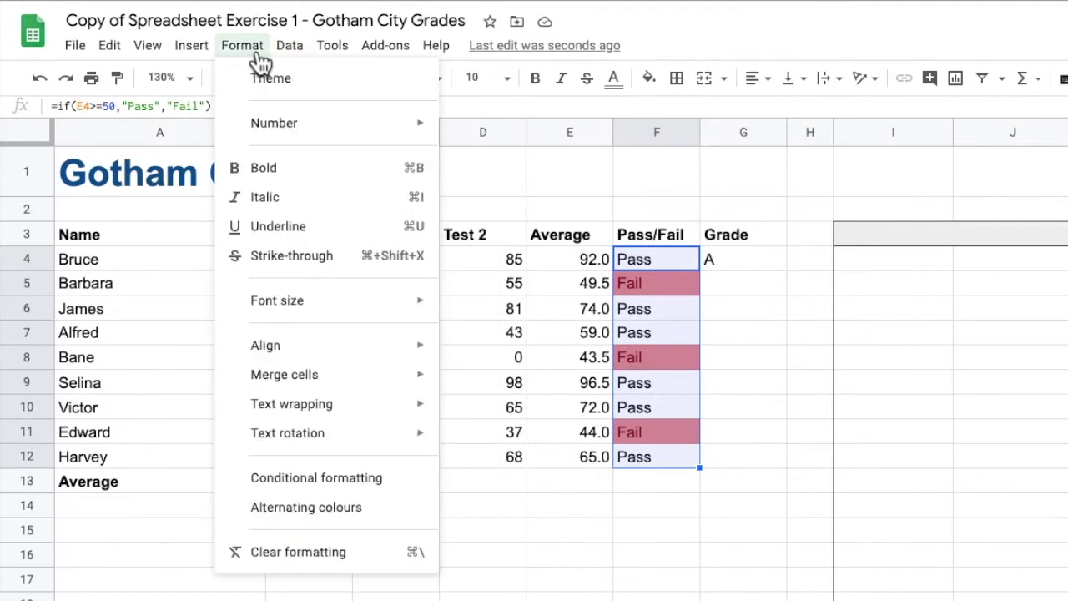
click(257, 61)
click(257, 64)
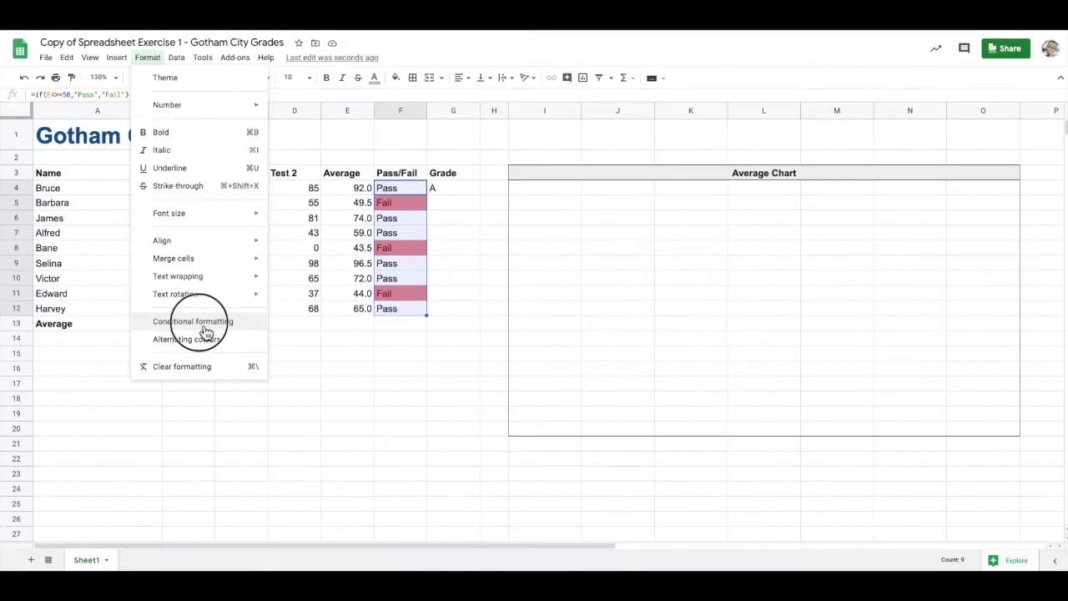
click(279, 405)
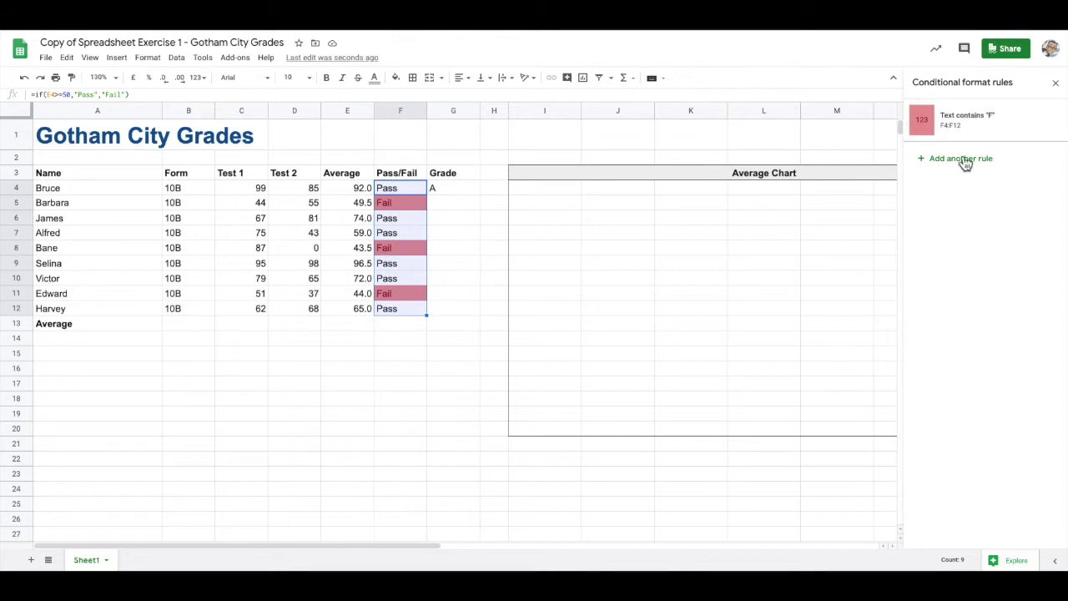
click(991, 126)
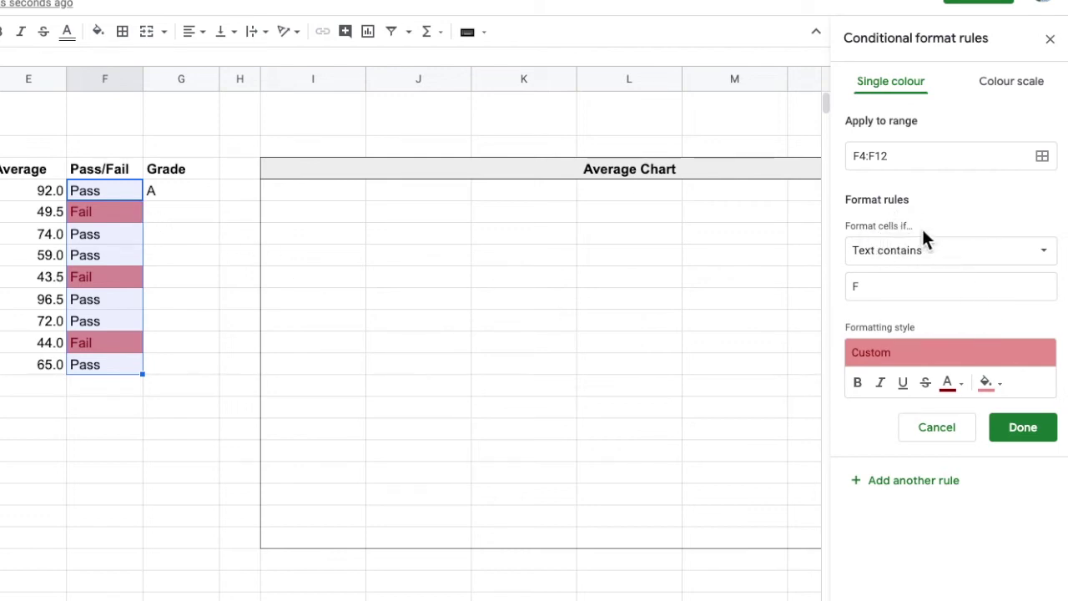
Step: Keep 'Text contains' as the highlighting rule's condition
click(975, 267)
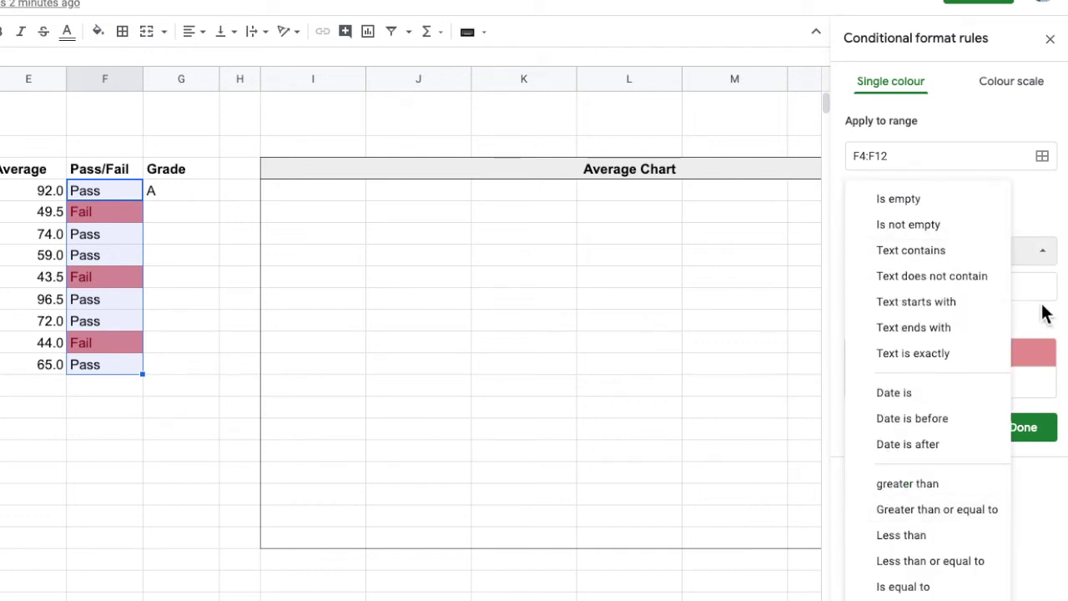
click(1043, 237)
click(920, 252)
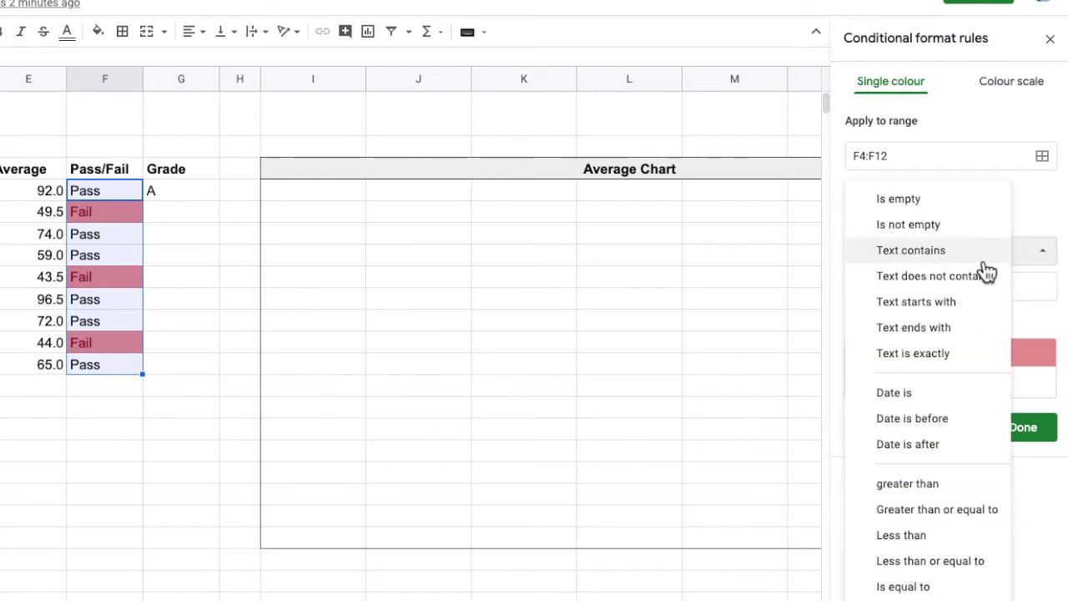
click(1037, 235)
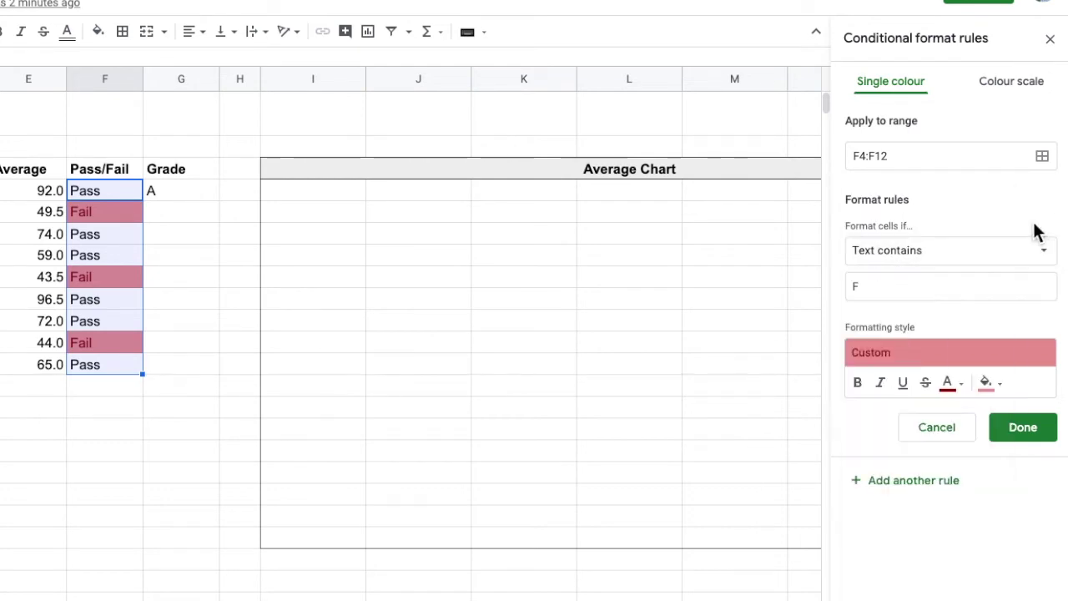
Step: Change the rule's value from F to 'Fail' and save the rule
click(873, 292)
text(ail)
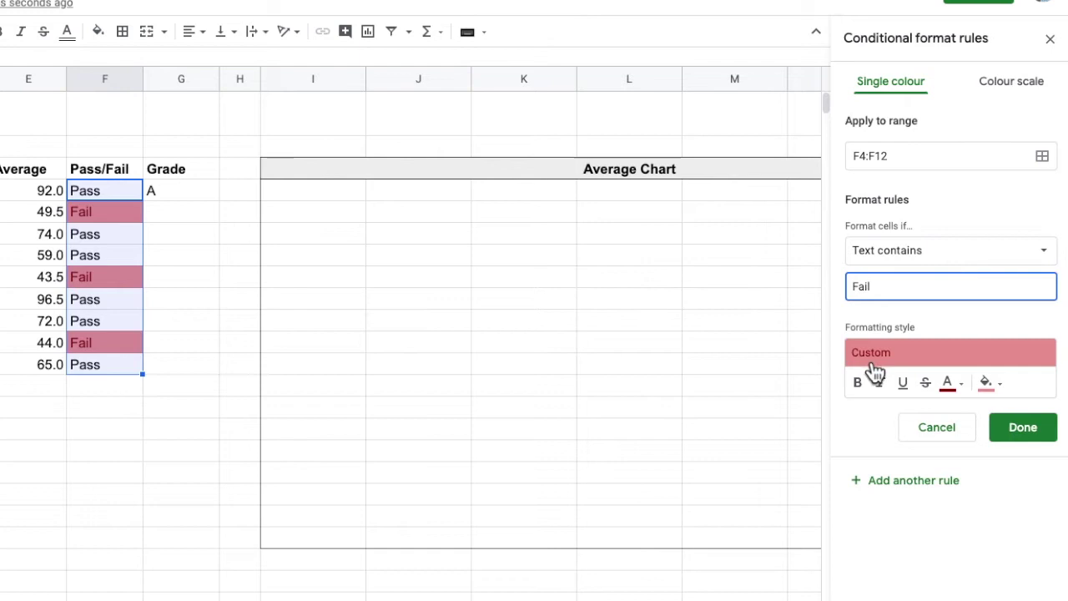
key(BackSpace)
key(BackSpace)
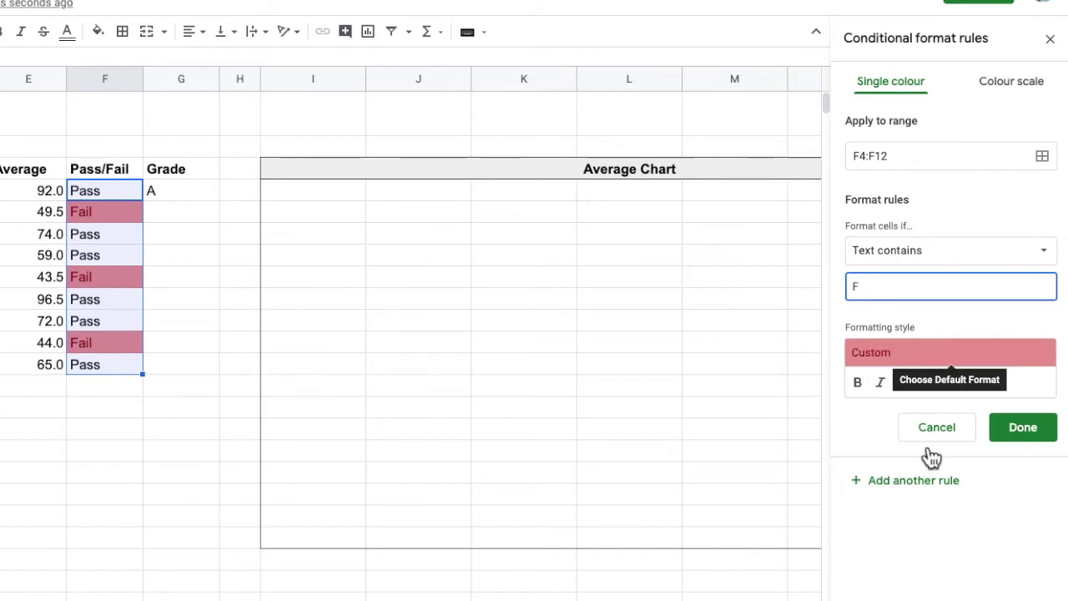
click(961, 384)
click(991, 385)
click(948, 386)
key(Escape)
text(ail)
click(1024, 441)
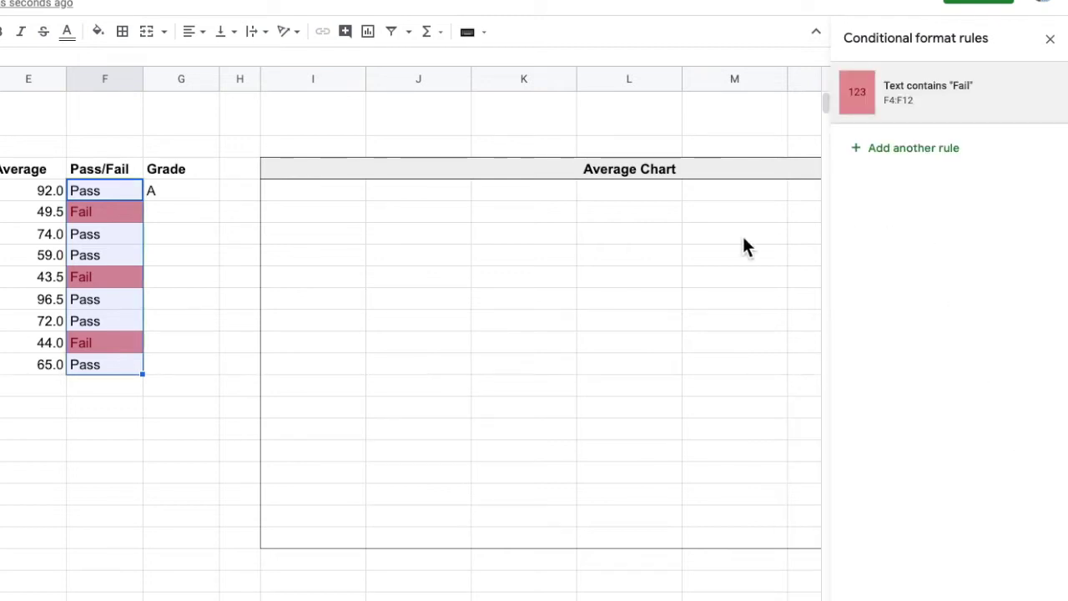
Step: Add a 'Text starts with' P rule on F4:F12 using the pale green preset style
click(918, 152)
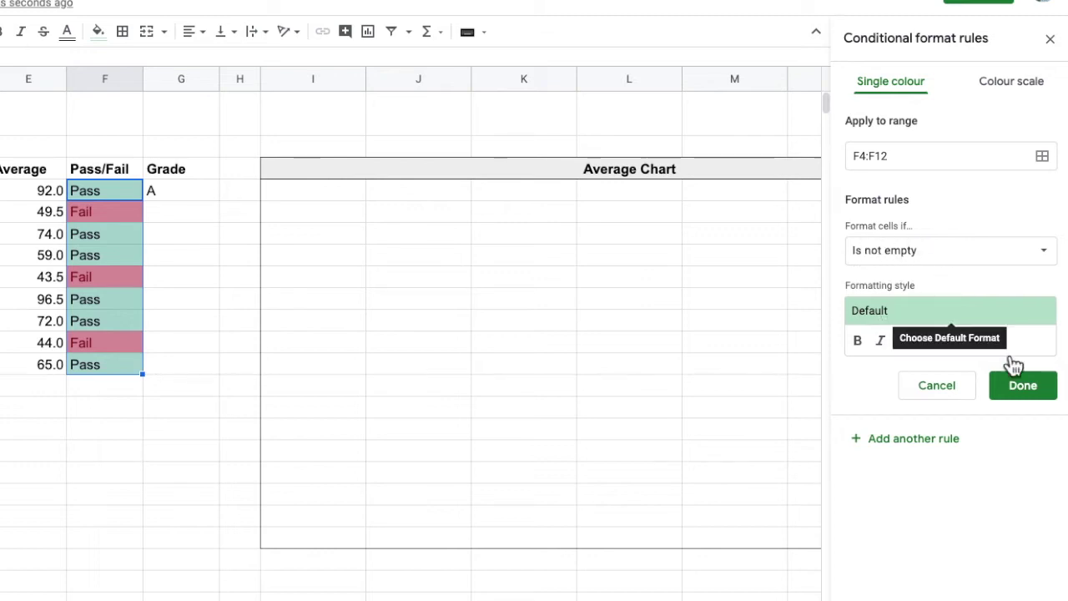
click(972, 265)
click(911, 334)
click(891, 286)
text(P)
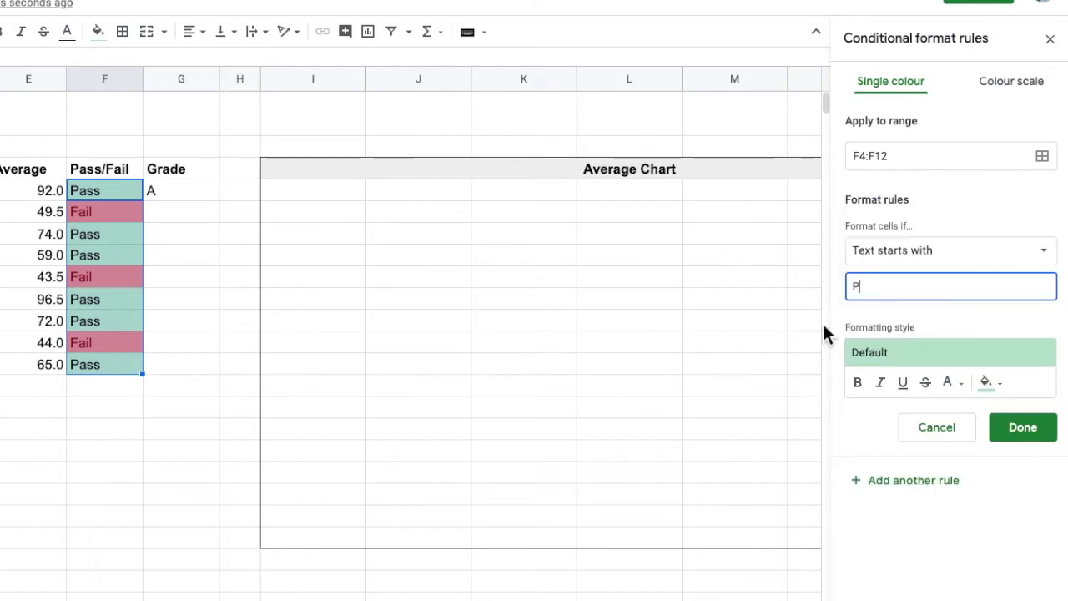
click(916, 332)
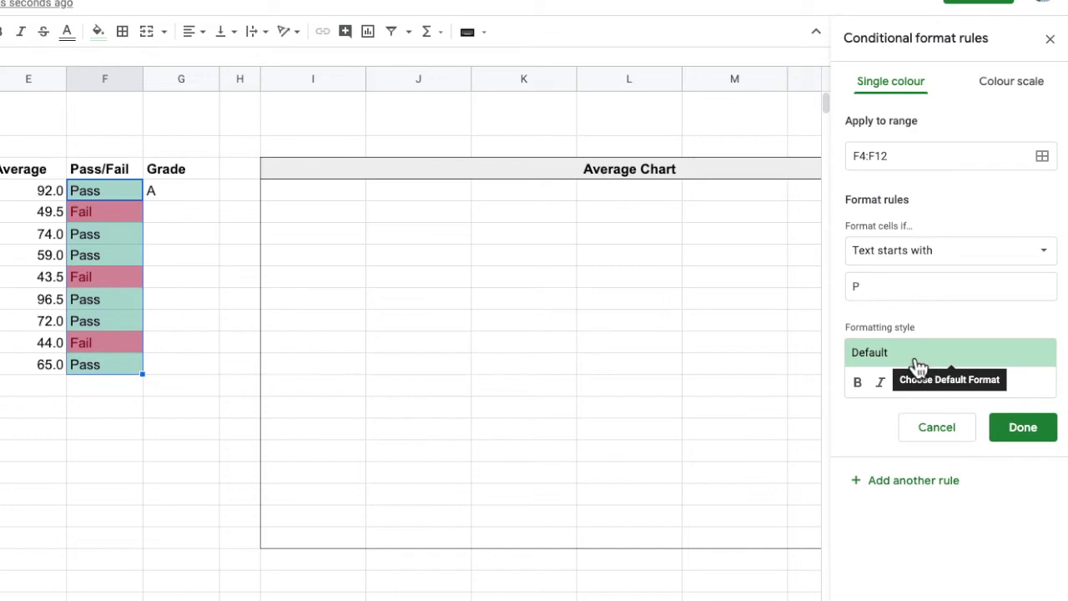
click(915, 354)
click(1035, 432)
click(180, 436)
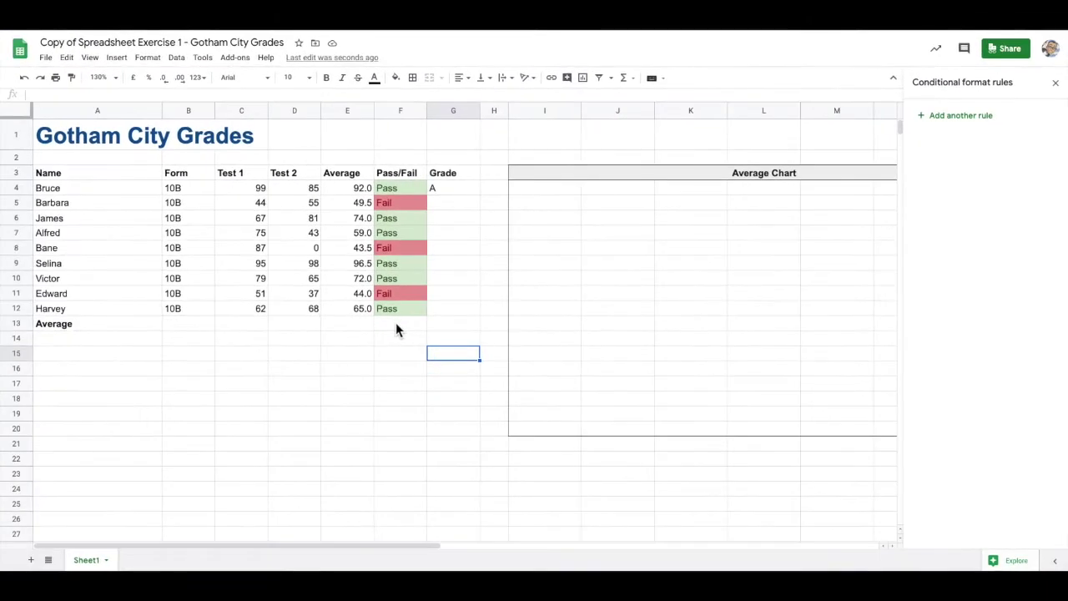
Step: Select grade cell G4 and close the Conditional format rules sidebar
click(450, 190)
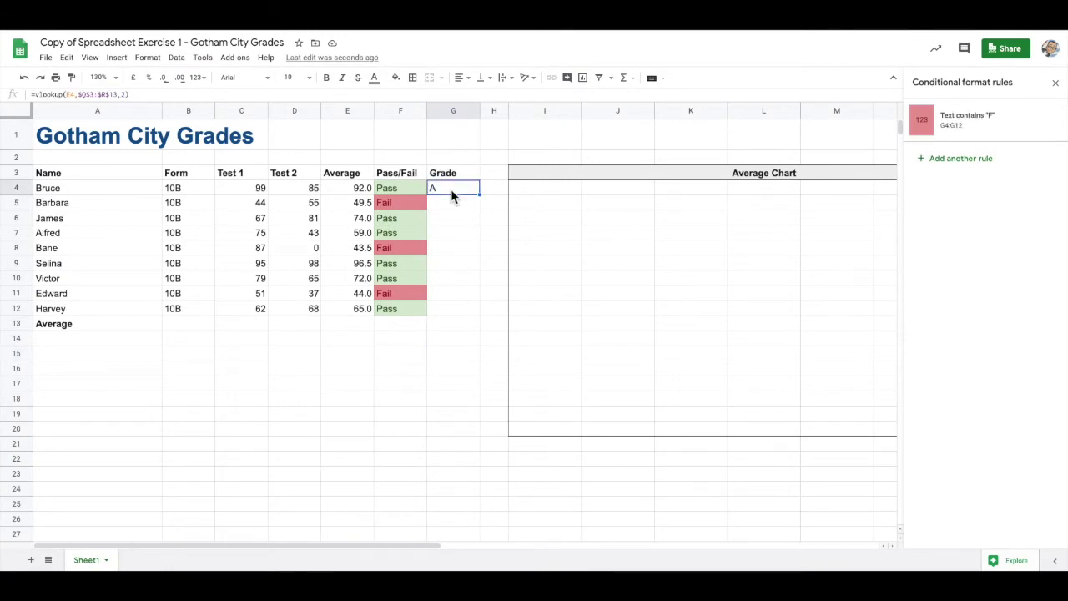
click(1055, 83)
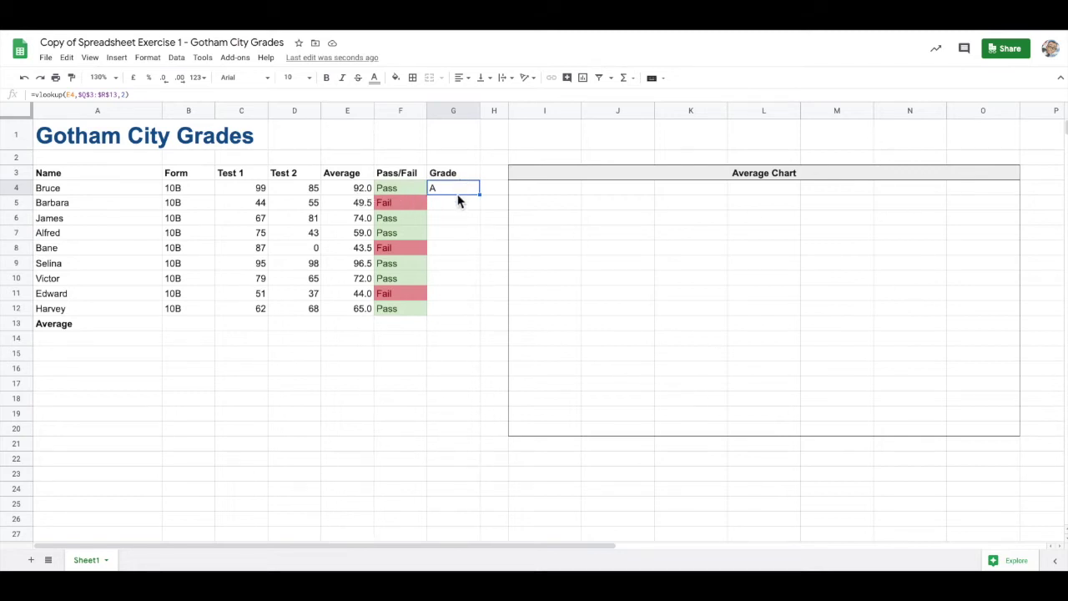
Step: Scroll to the Q3:R13 lookup table and go through 0 → F, 50 → E, 55 → E+, 60 → D
scroll(462, 203, right, 6)
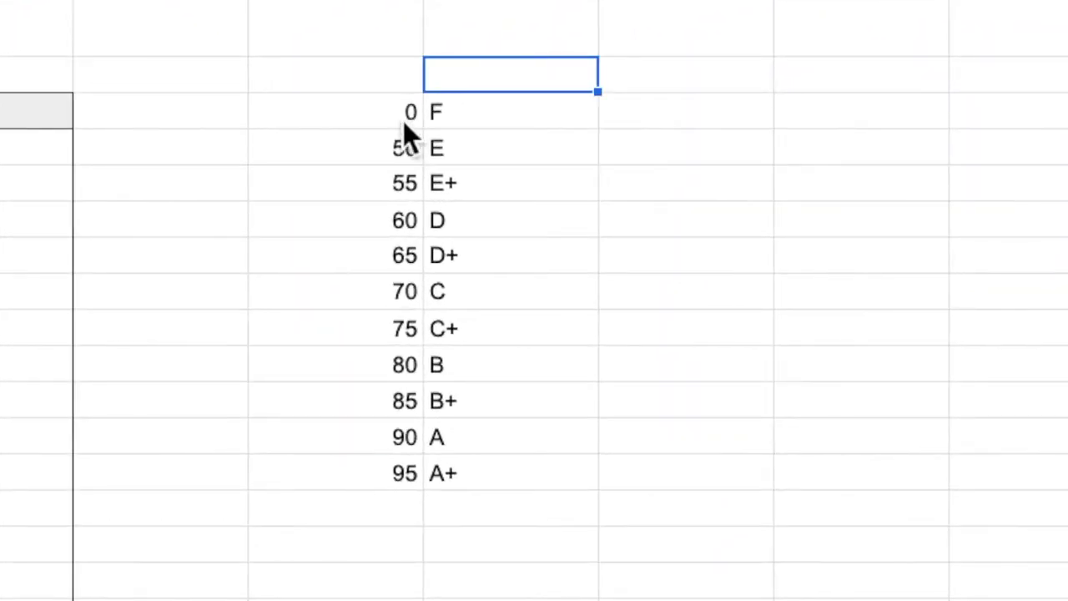
click(403, 121)
click(451, 112)
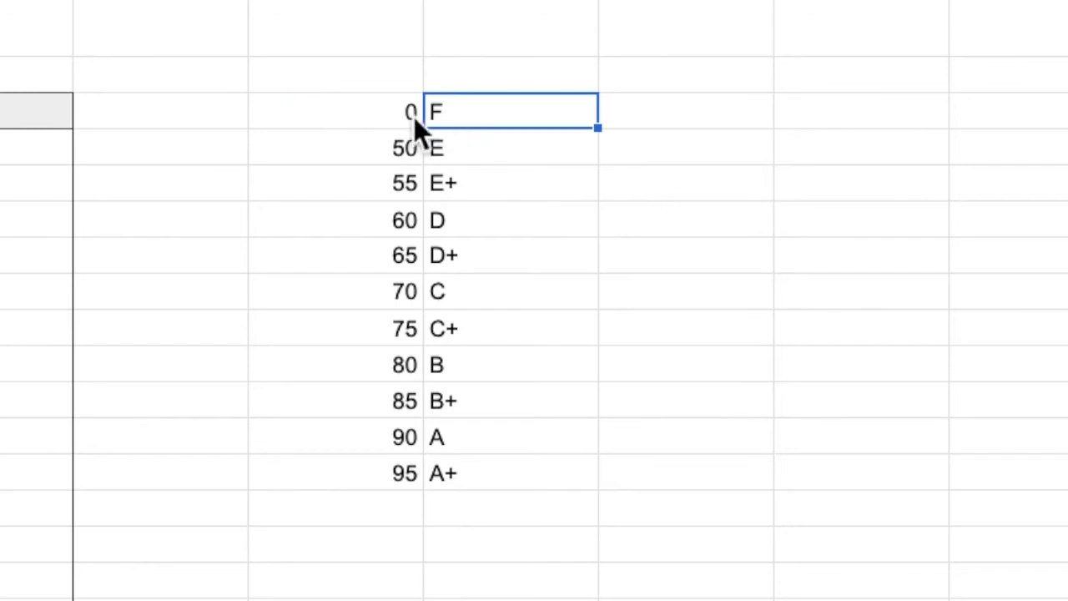
click(399, 152)
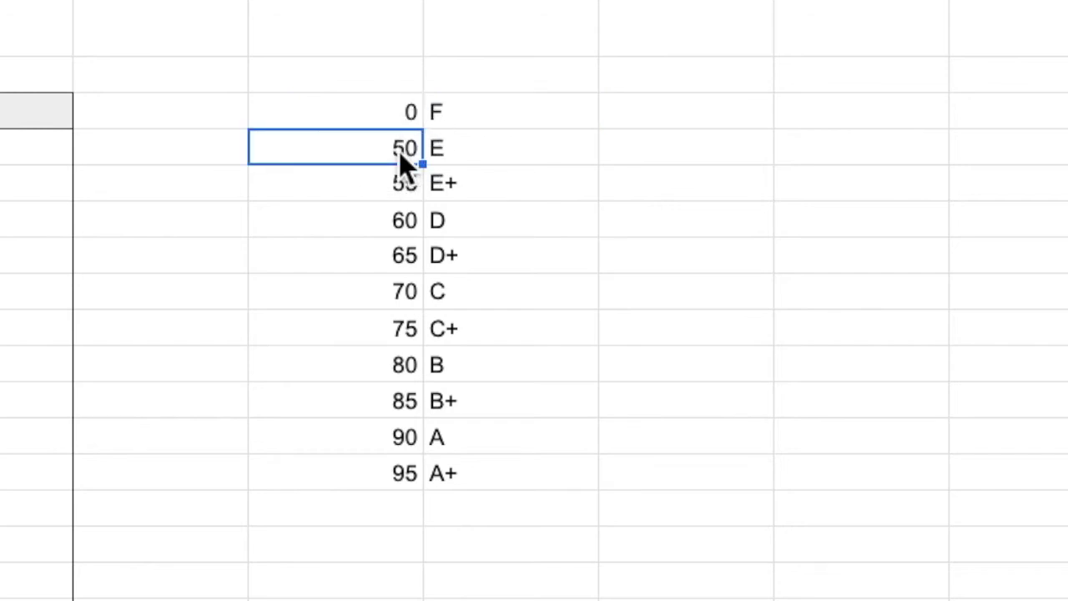
click(468, 152)
click(400, 195)
click(473, 195)
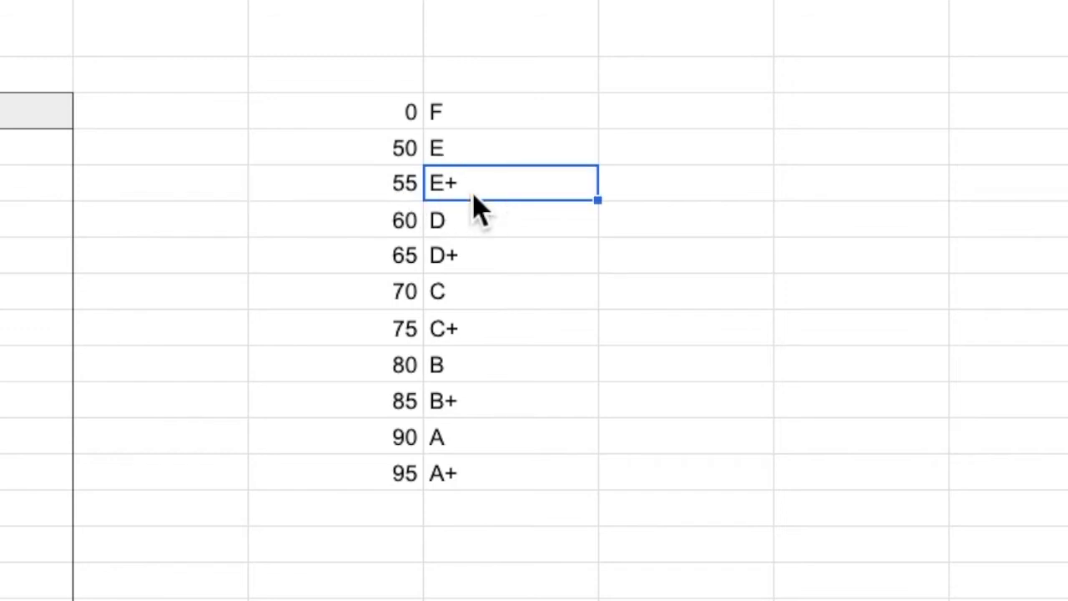
click(407, 225)
click(476, 225)
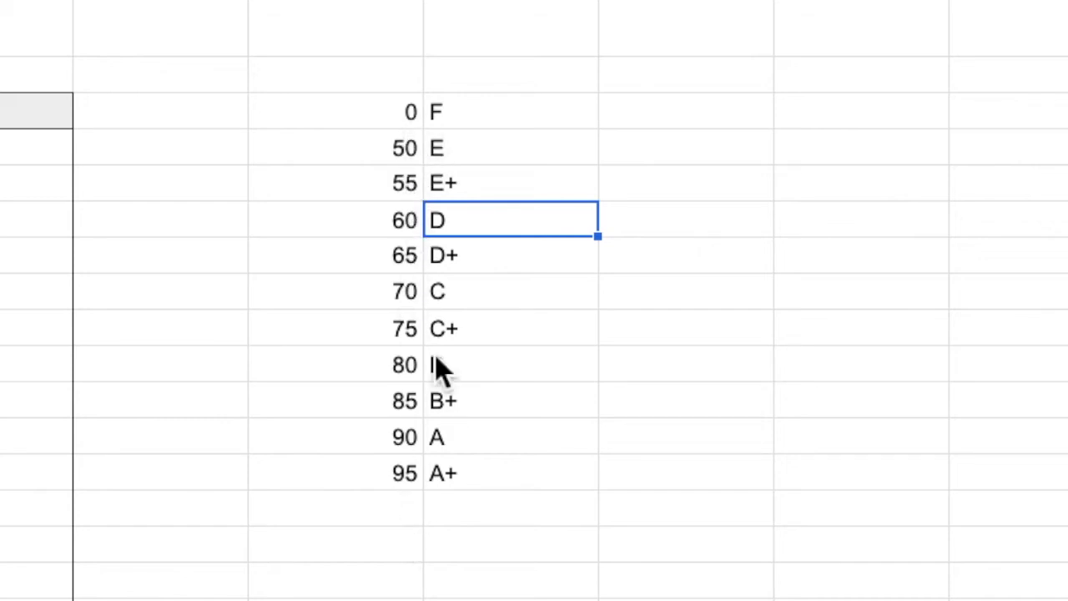
Step: Go through the thresholds again, from 0 → F up to 95 → A+
click(403, 117)
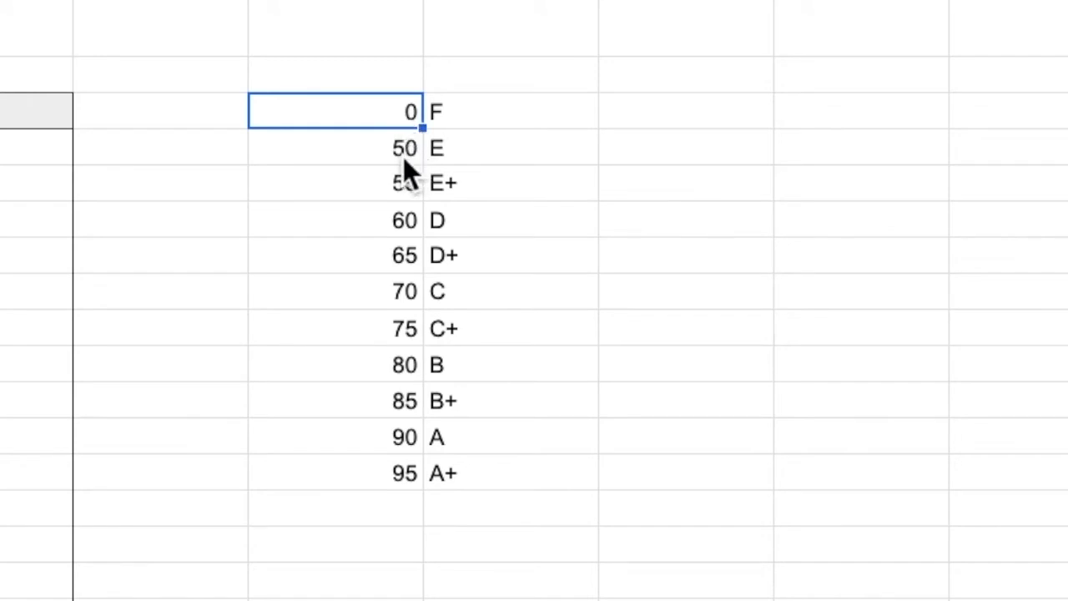
click(463, 109)
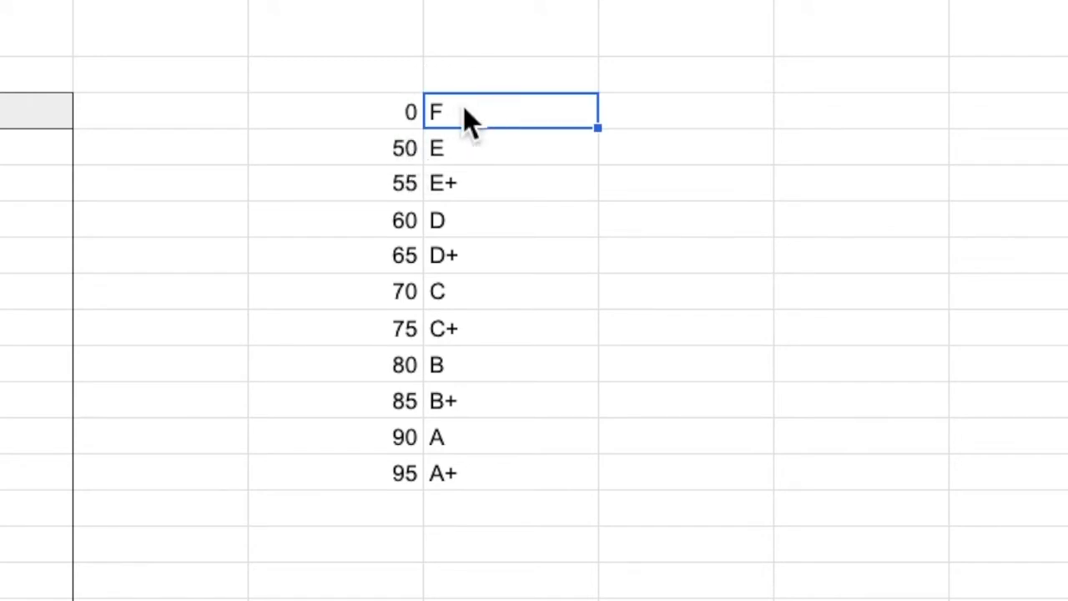
click(401, 156)
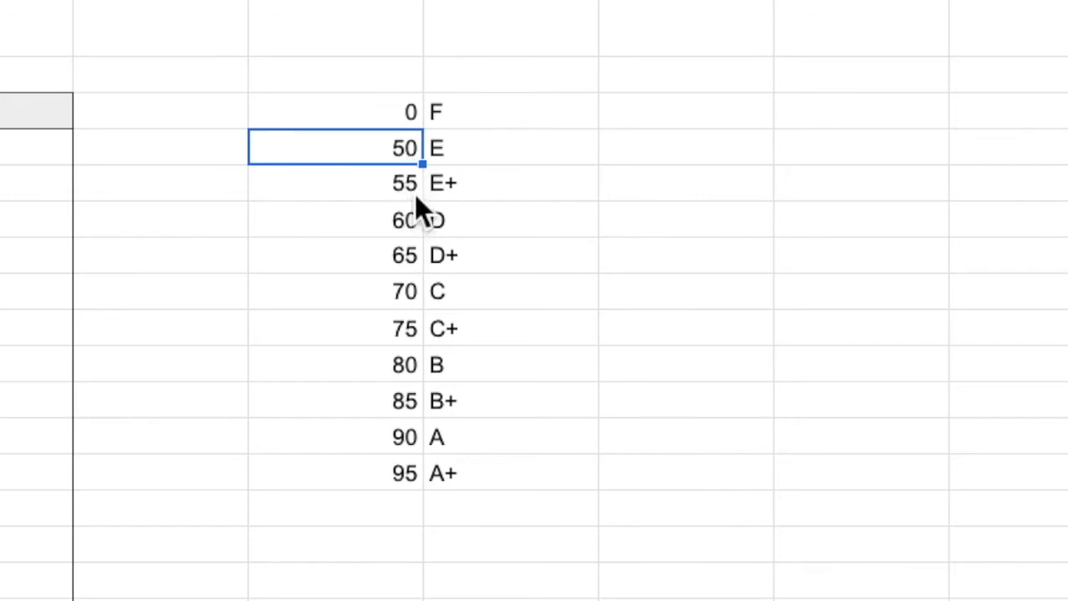
click(488, 148)
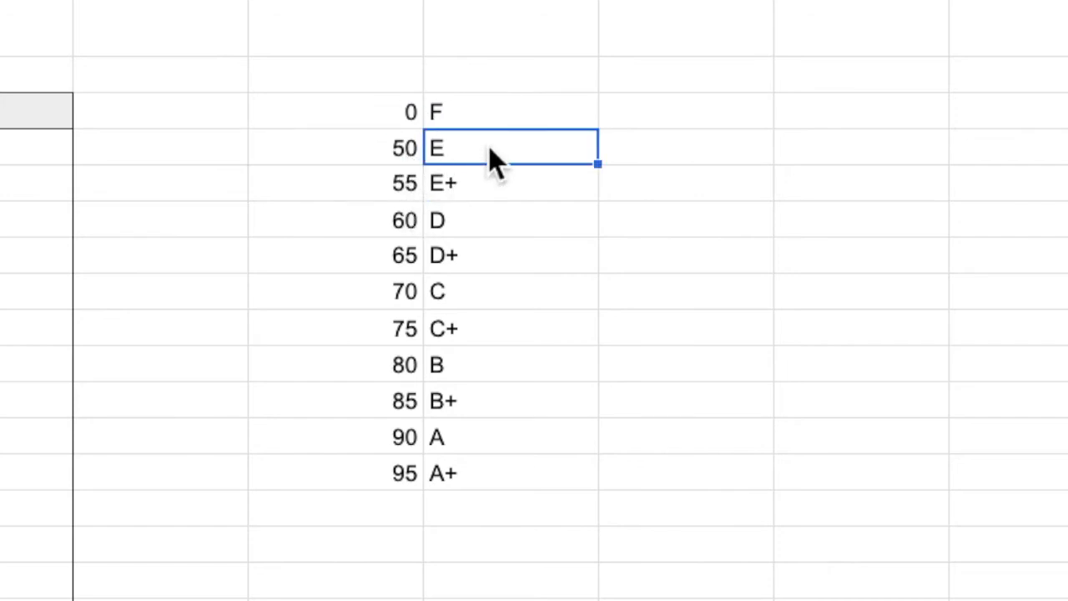
click(407, 191)
click(402, 227)
click(386, 189)
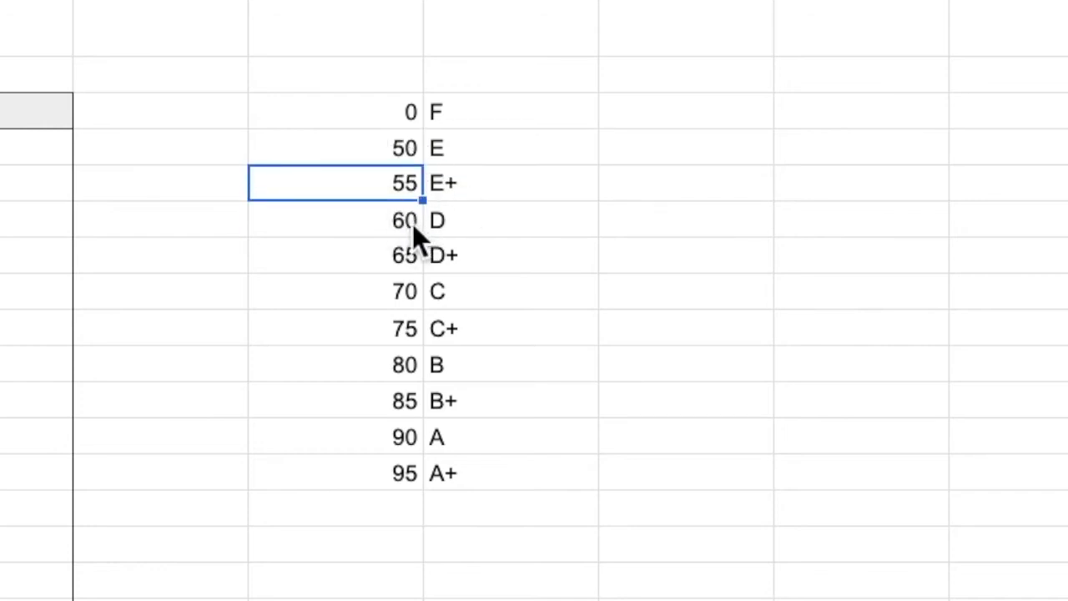
click(488, 184)
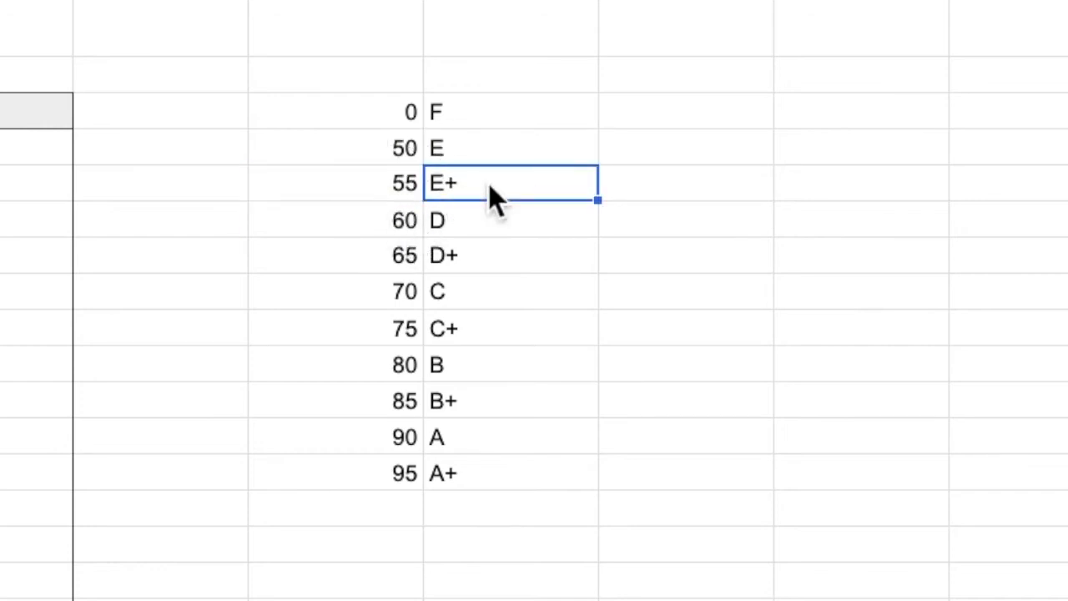
click(403, 220)
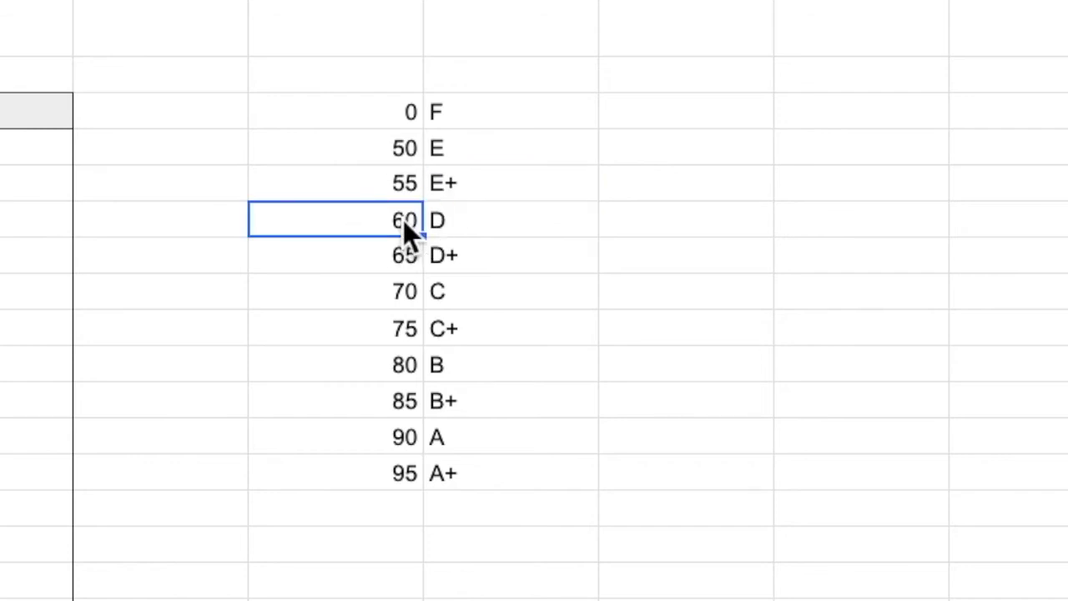
click(472, 223)
click(412, 476)
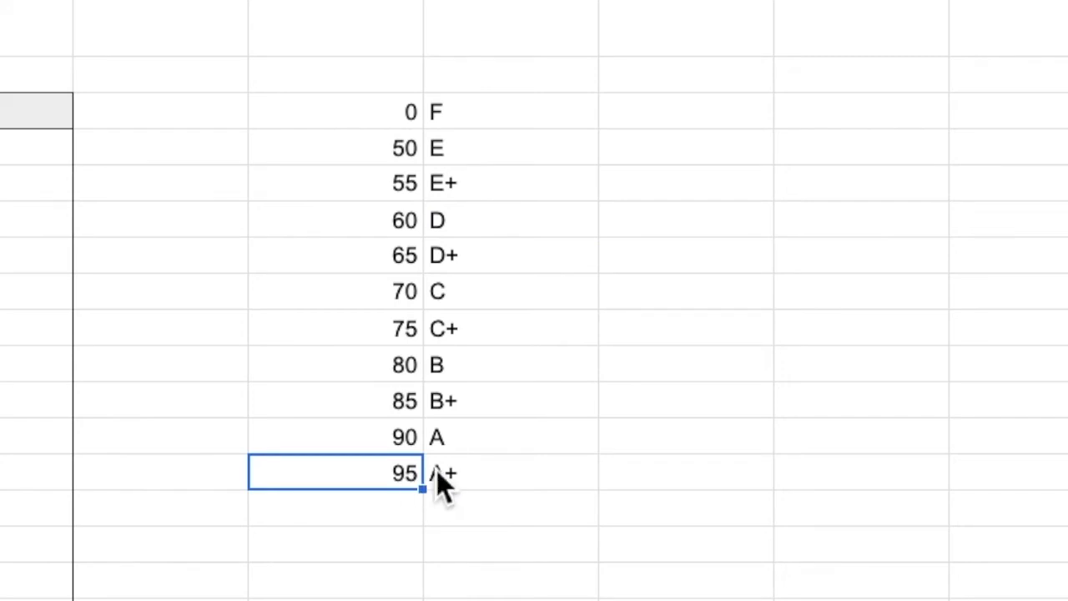
click(484, 477)
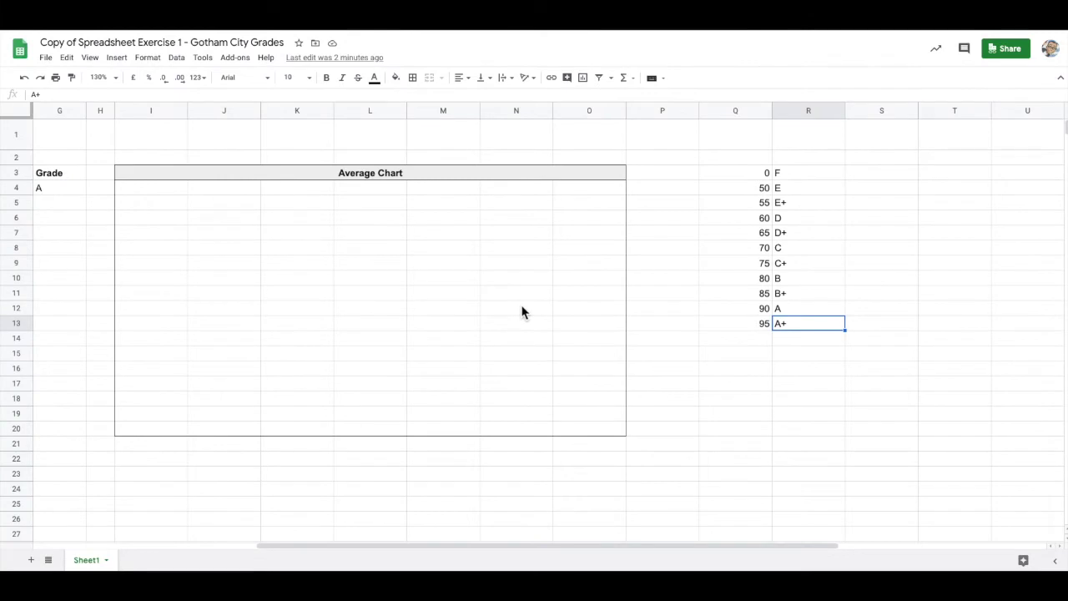
Step: Inspect G4's =vlookup(E4,$Q$3:$R$13,2) formula, highlighting the $Q$3:$R$13 lookup range
scroll(522, 312, left, 10)
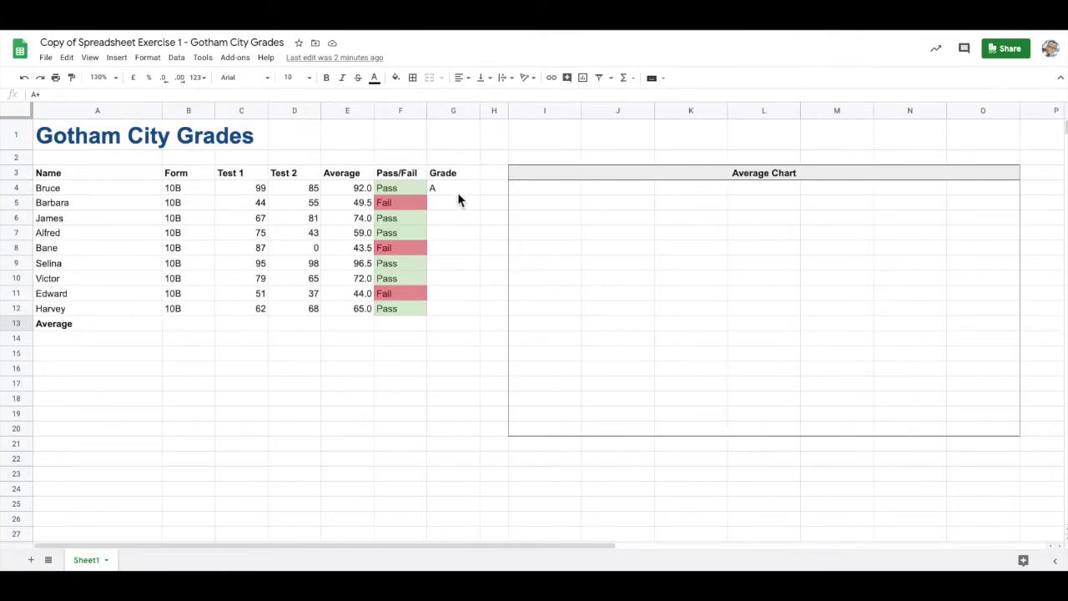
click(456, 191)
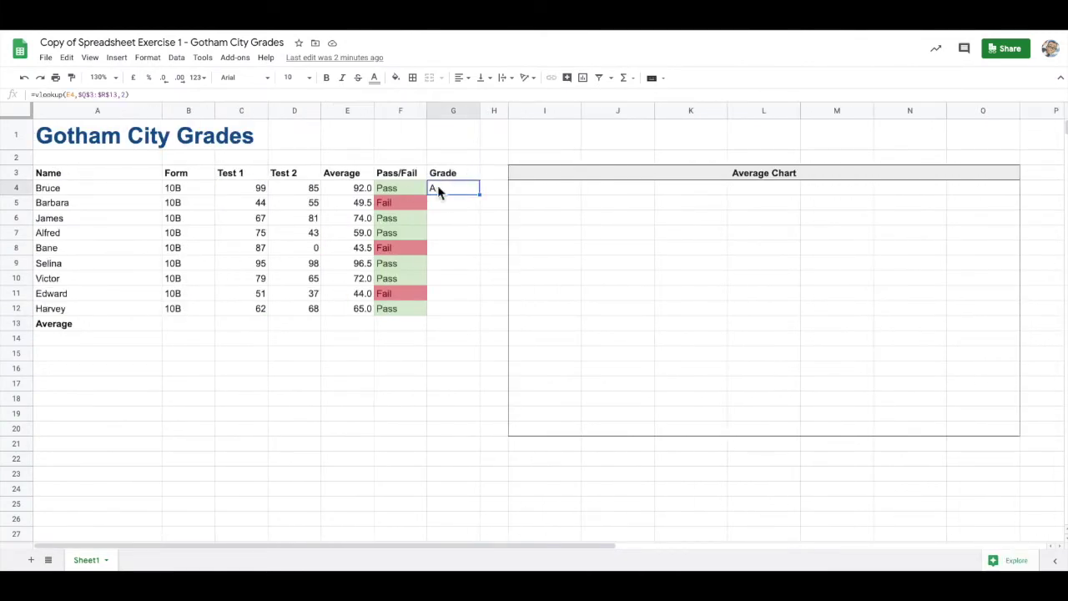
double_click(448, 194)
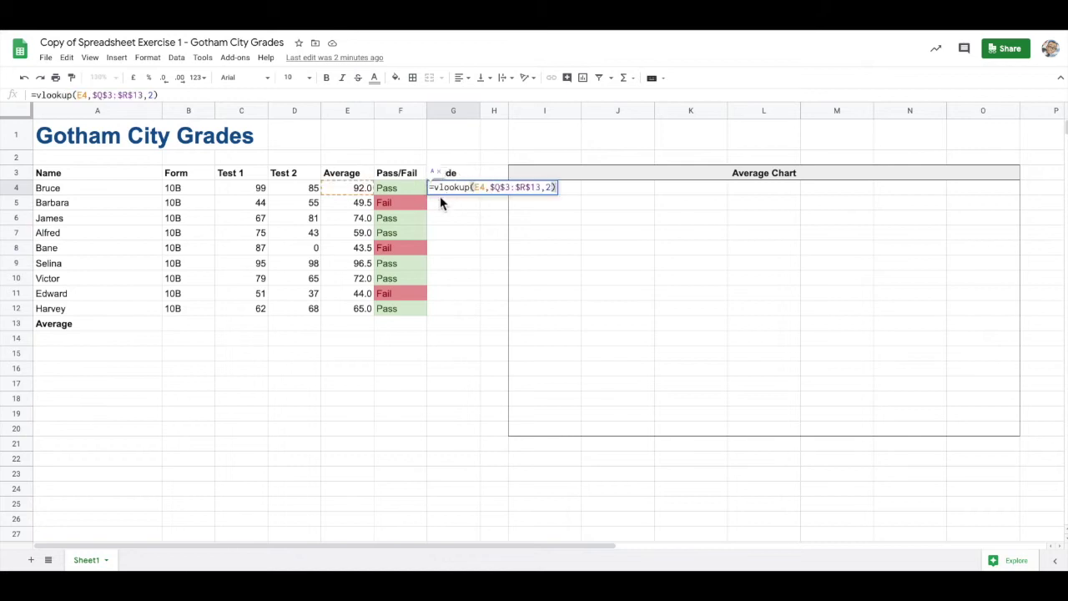
scroll(462, 206, right, 4)
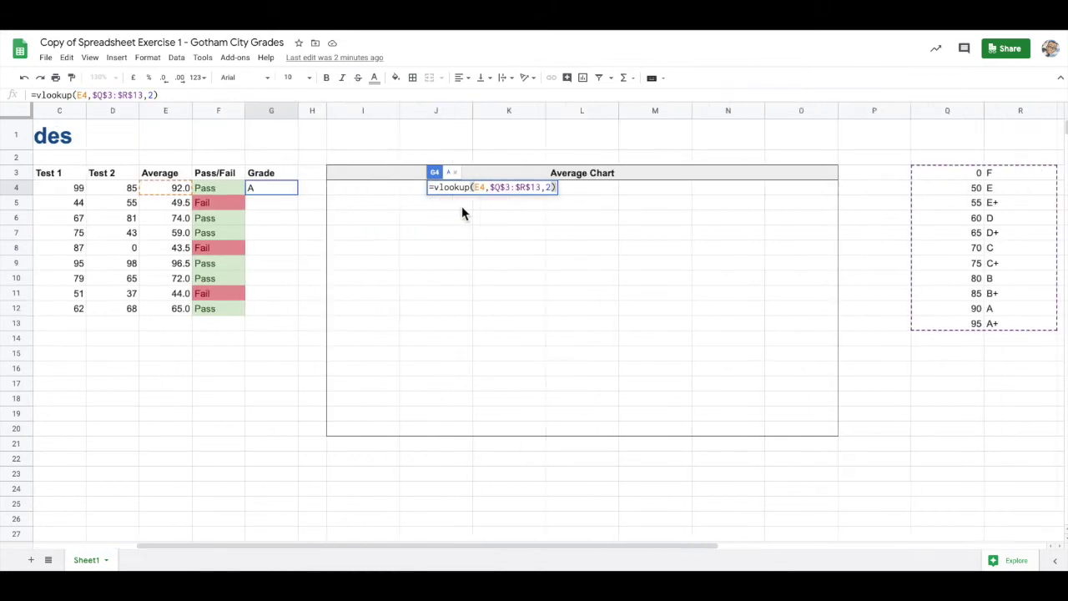
scroll(461, 206, right, 1)
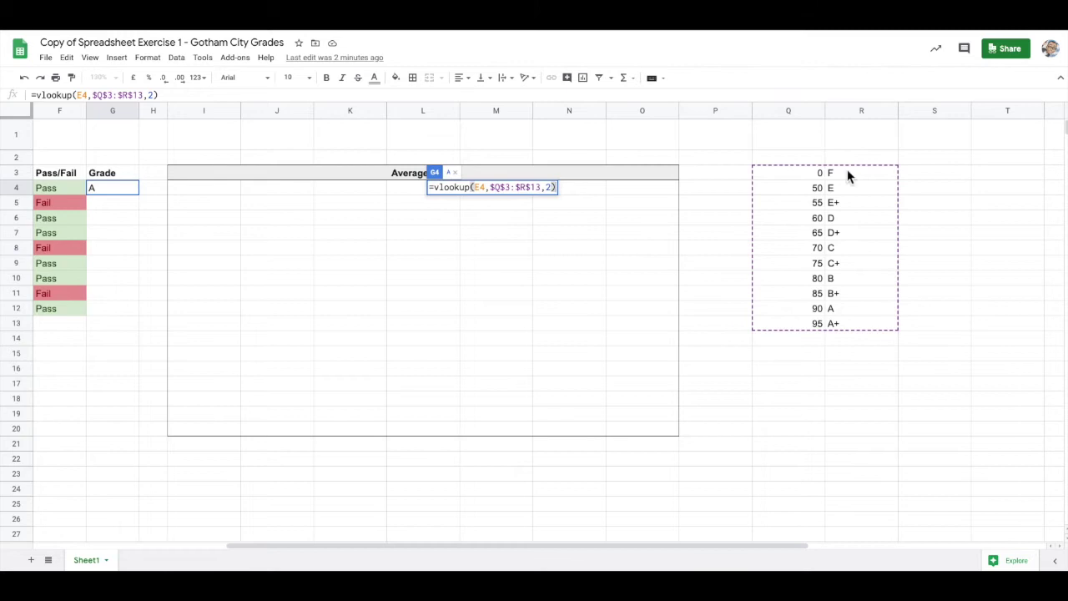
scroll(471, 281, left, 5)
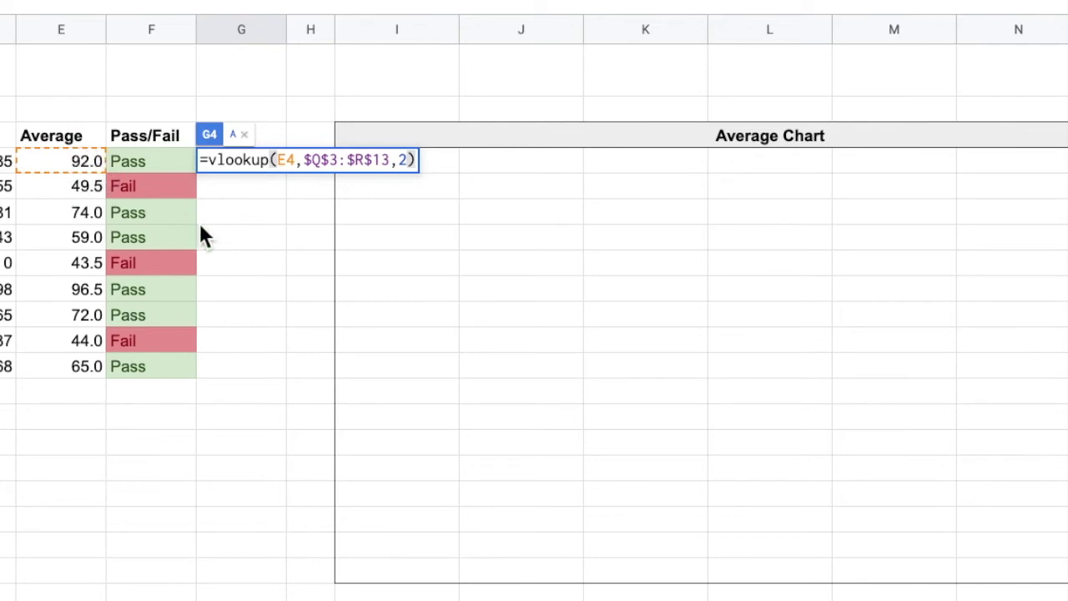
scroll(199, 223, right, 4)
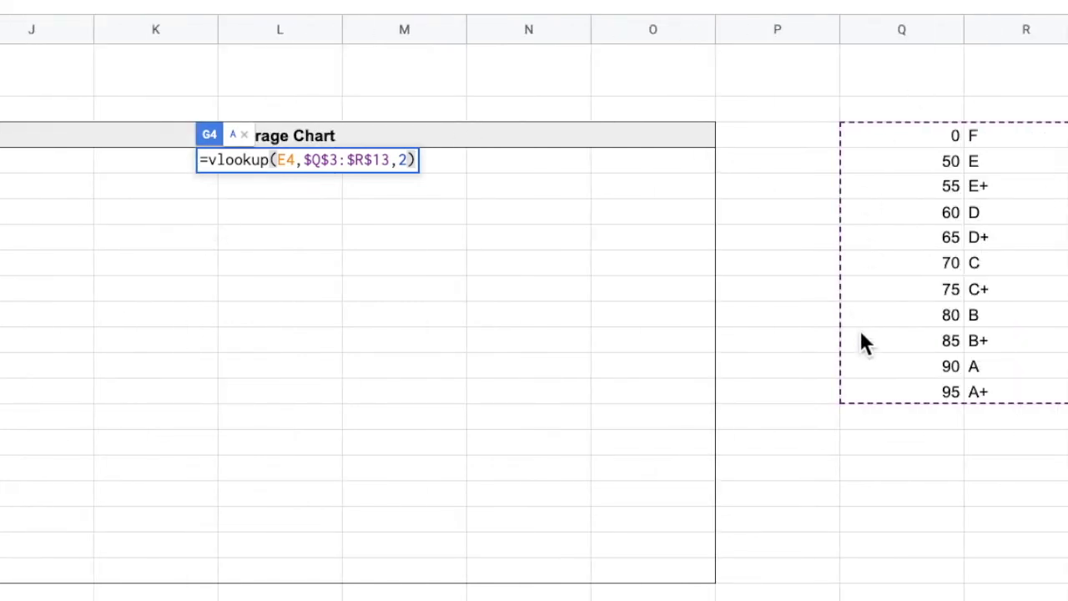
scroll(296, 252, left, 5)
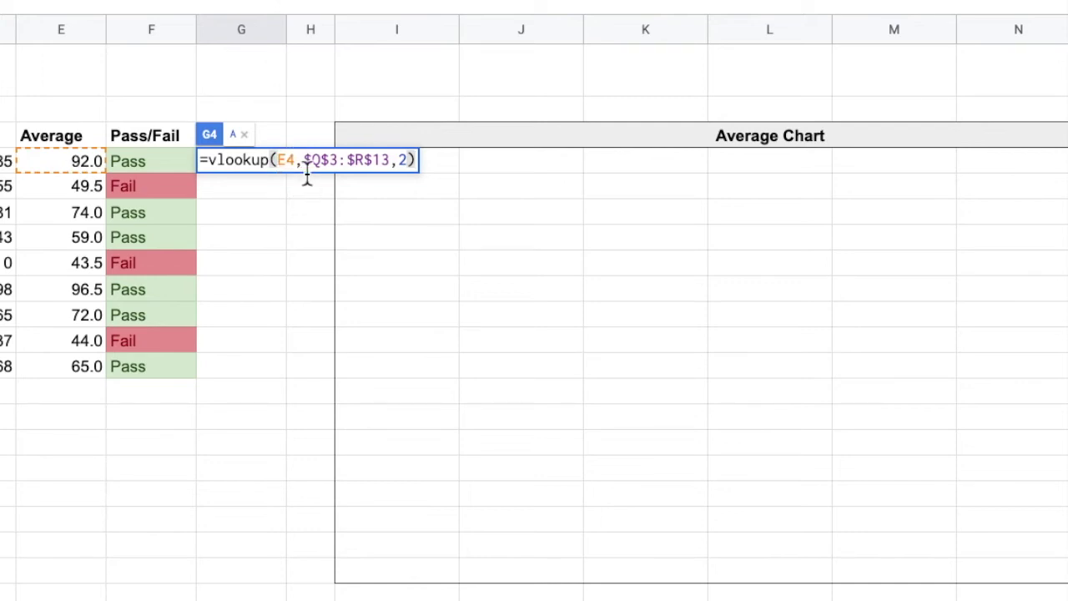
drag(305, 162, 393, 170)
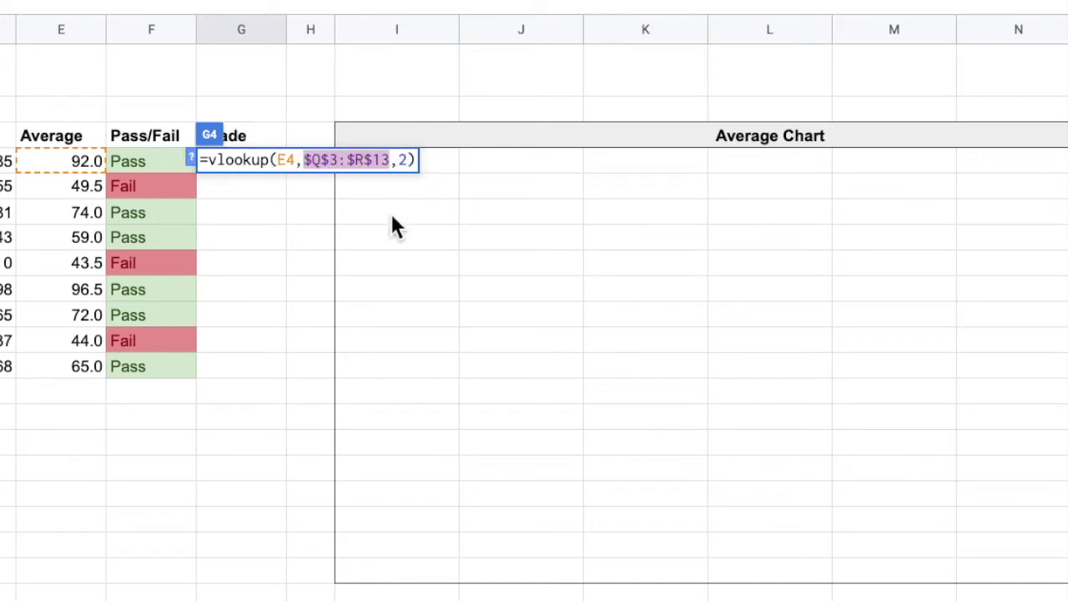
scroll(507, 253, right, 10)
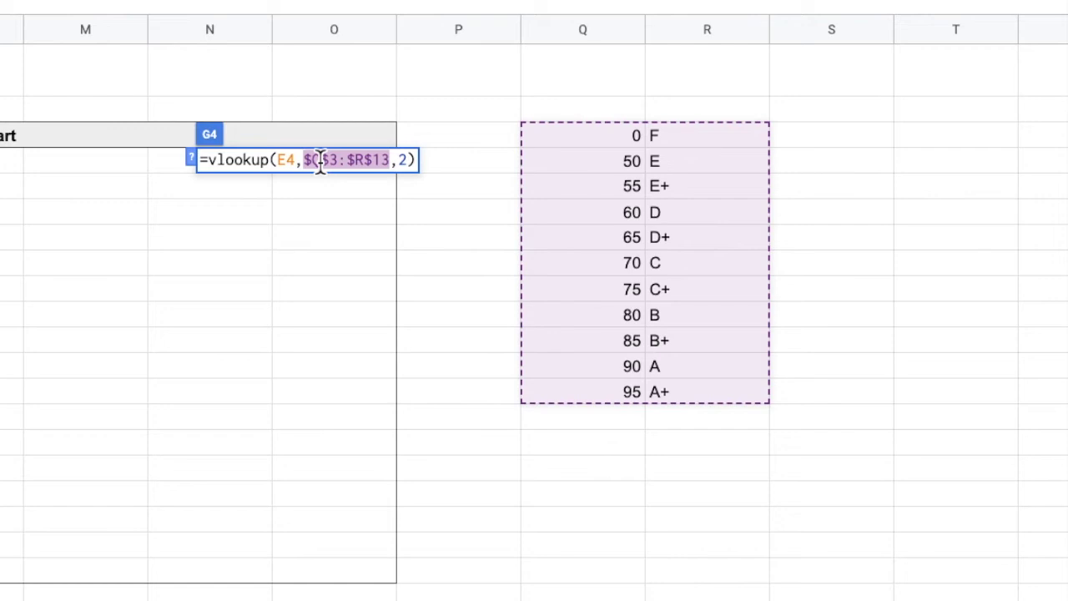
Step: Confirm G4's grade formula and leave it unchanged
click(302, 202)
scroll(300, 199, left, 10)
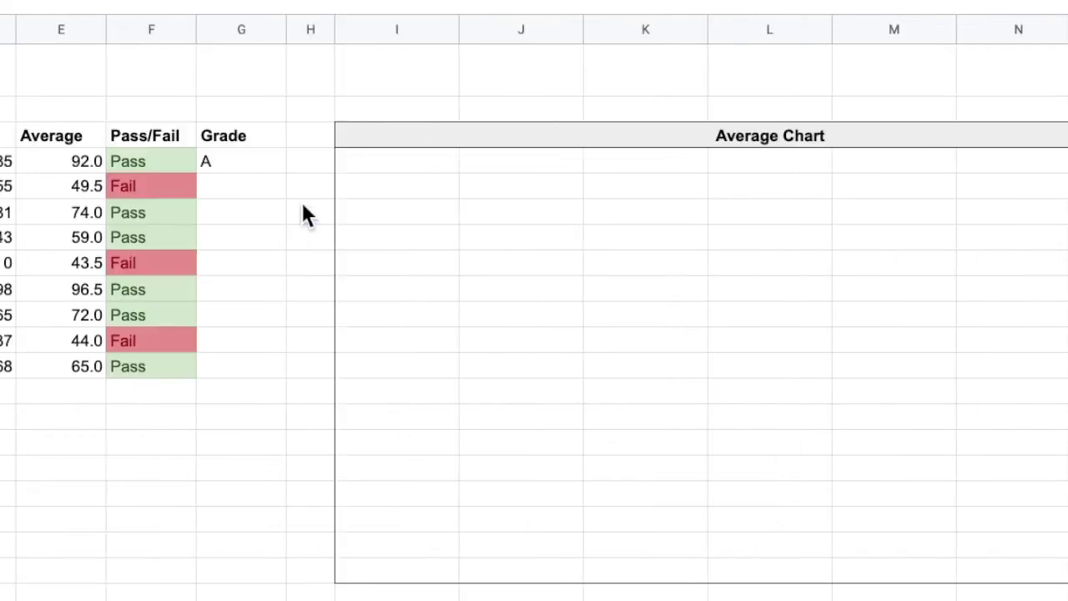
click(233, 165)
double_click(233, 160)
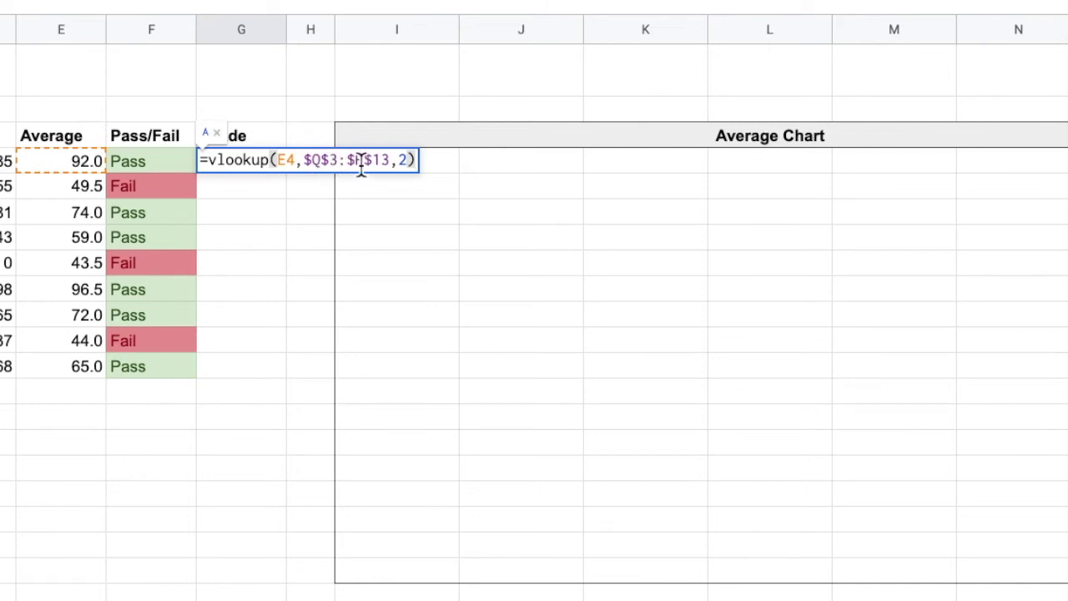
click(262, 196)
Step: Fill the grade formula into G5 and check it reads =vlookup(E5,$Q$3:$R$13,2)
click(277, 170)
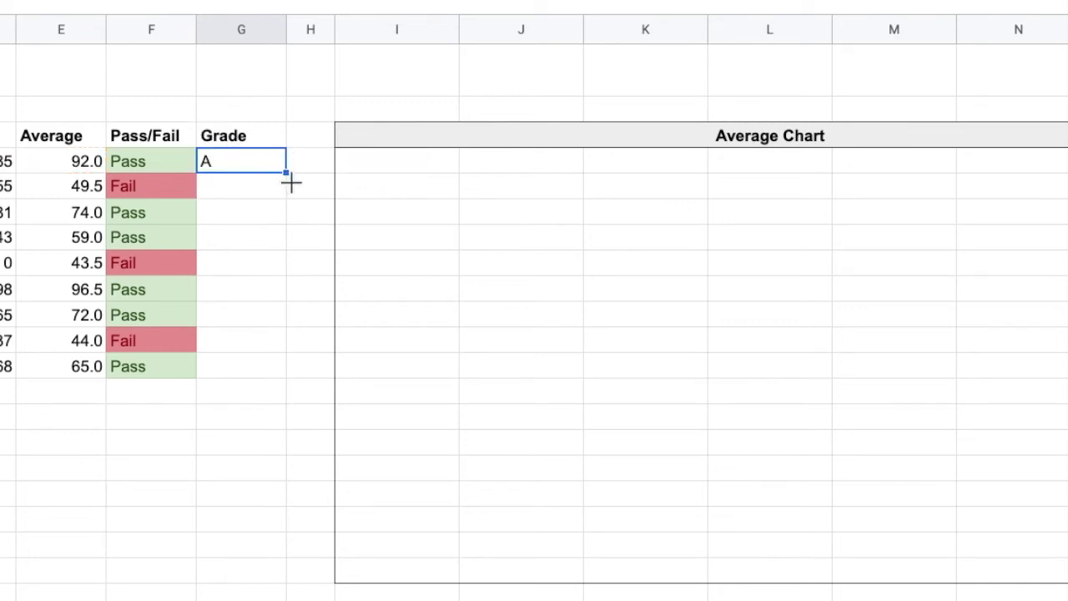
drag(286, 173, 290, 200)
click(219, 188)
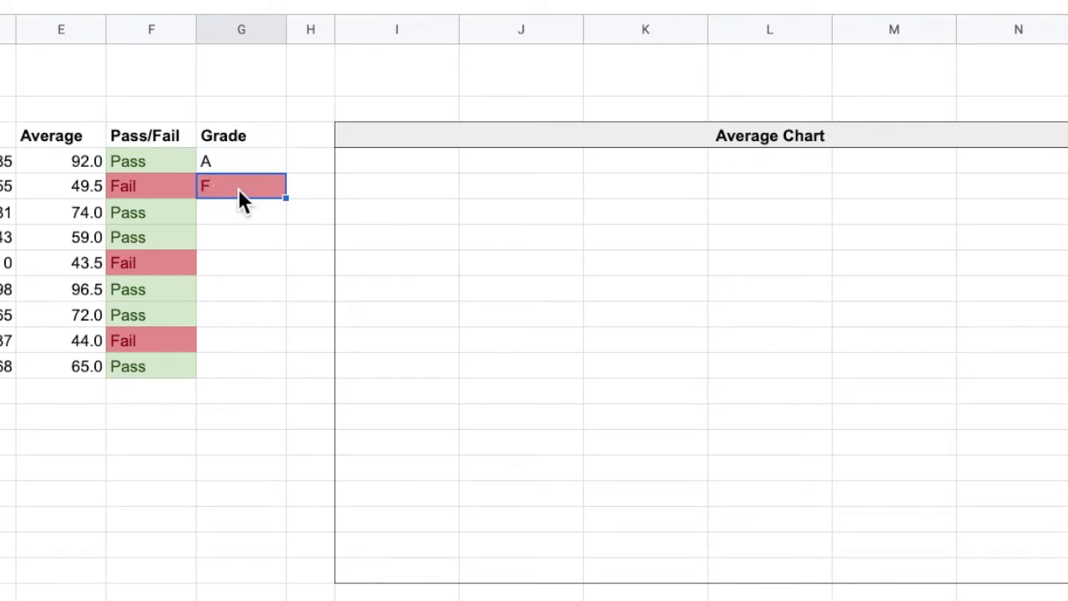
double_click(267, 190)
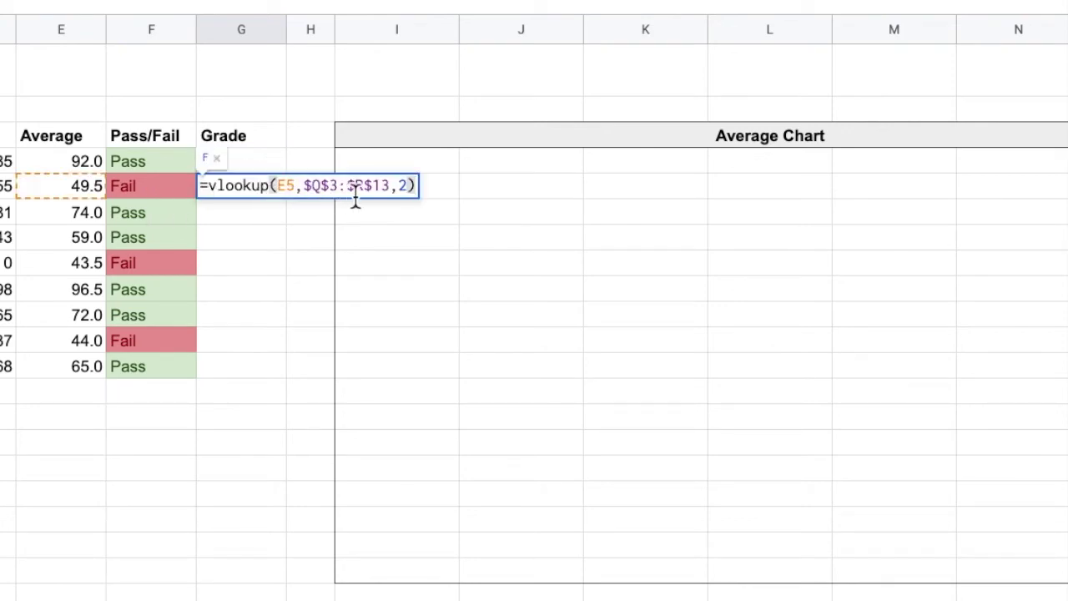
key(Left)
key(Left)
key(Left)
key(Left)
key(Left)
key(Left)
key(Left)
key(Left)
key(Left)
key(Left)
key(Left)
key(Right)
key(Right)
key(Right)
key(Right)
key(Right)
key(Right)
click(276, 165)
click(84, 164)
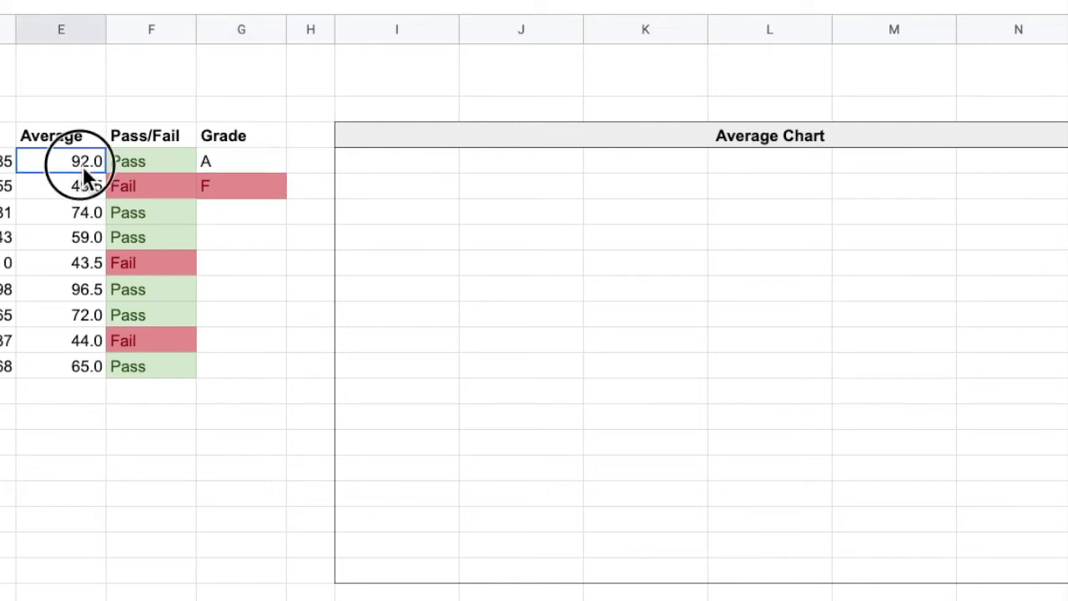
double_click(95, 164)
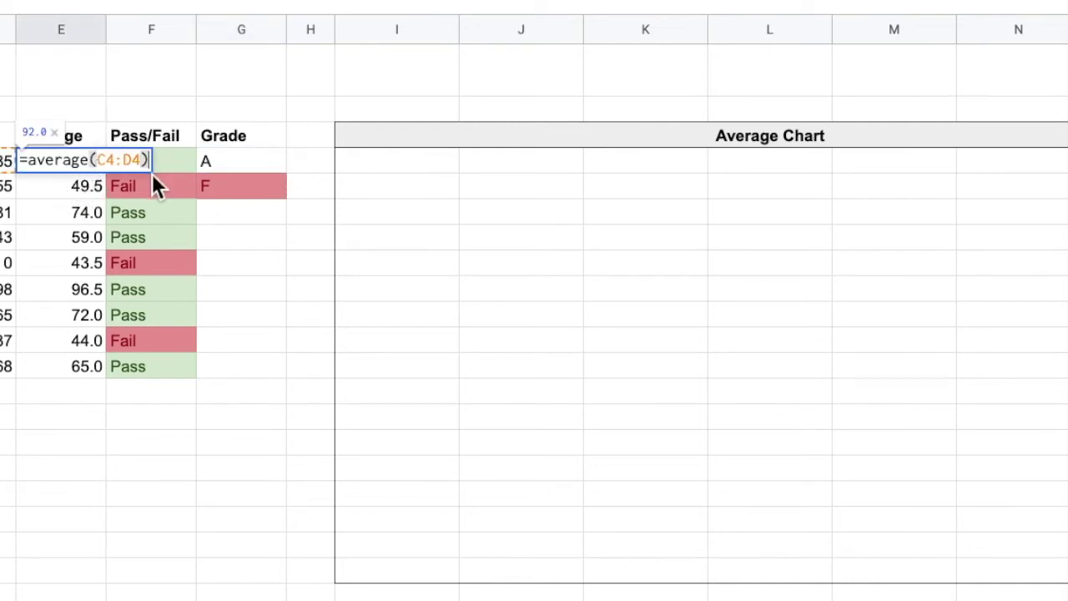
key(Return)
double_click(92, 188)
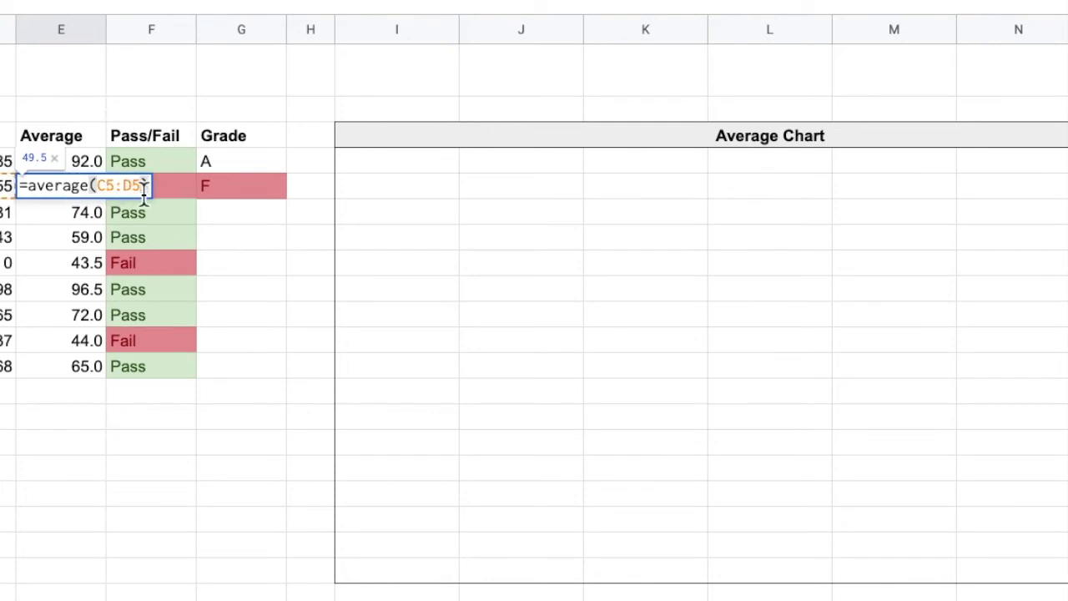
key(Return)
double_click(89, 215)
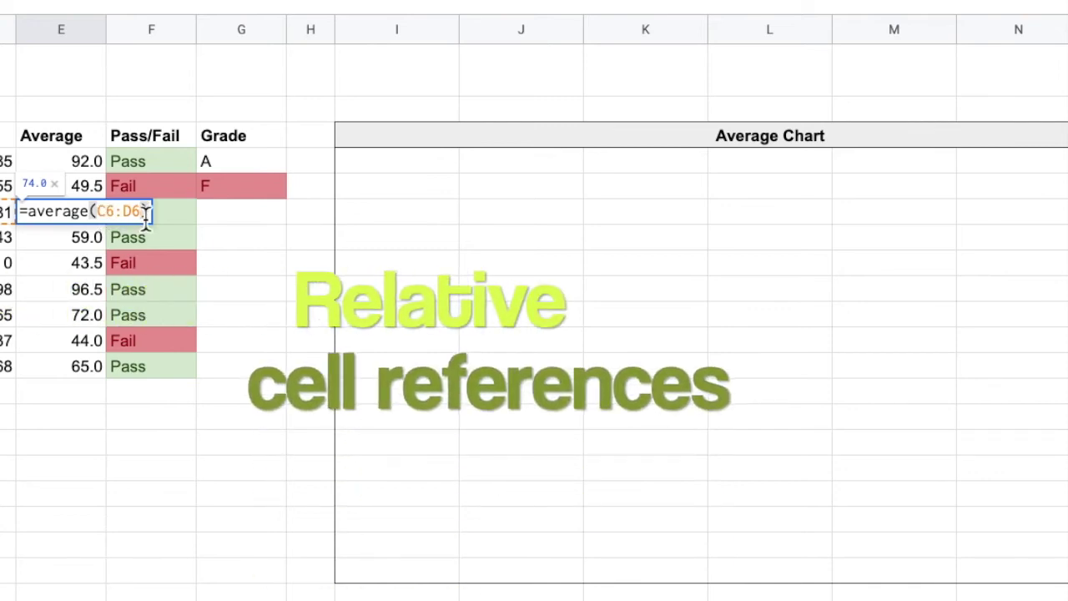
key(Return)
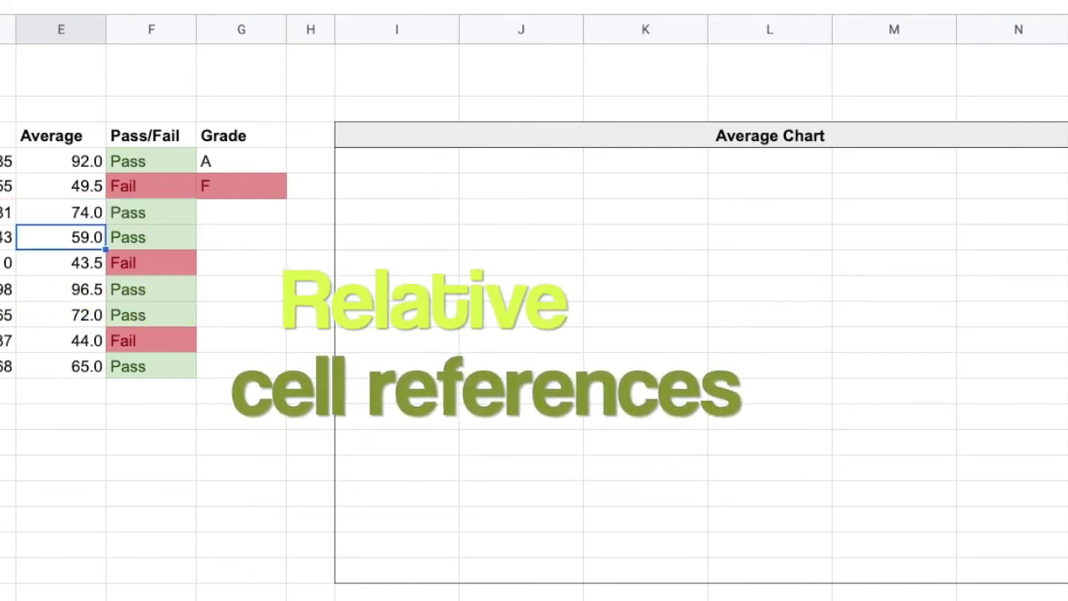
click(242, 162)
Step: Review the E4 reference and absolute $Q$3:$R$13 range in G4's VLOOKUP formula
double_click(242, 162)
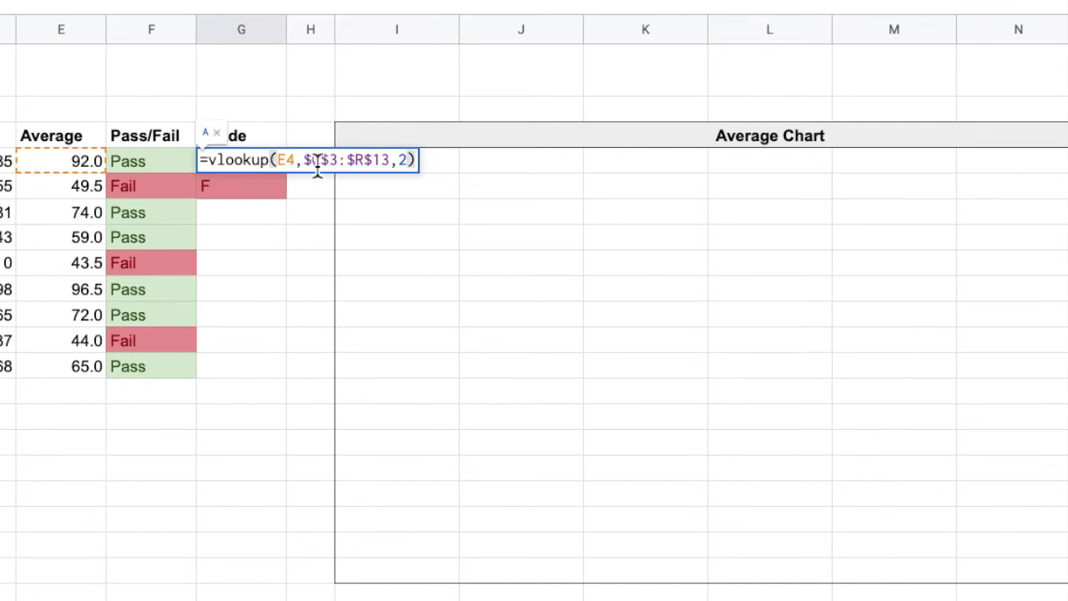
drag(304, 161, 389, 161)
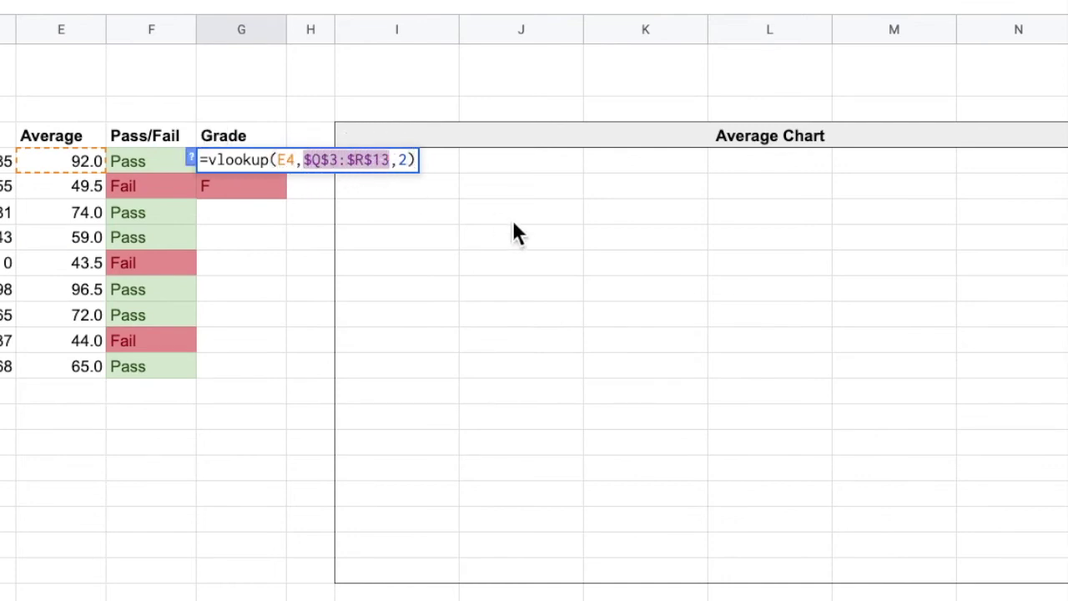
scroll(511, 217, right, 10)
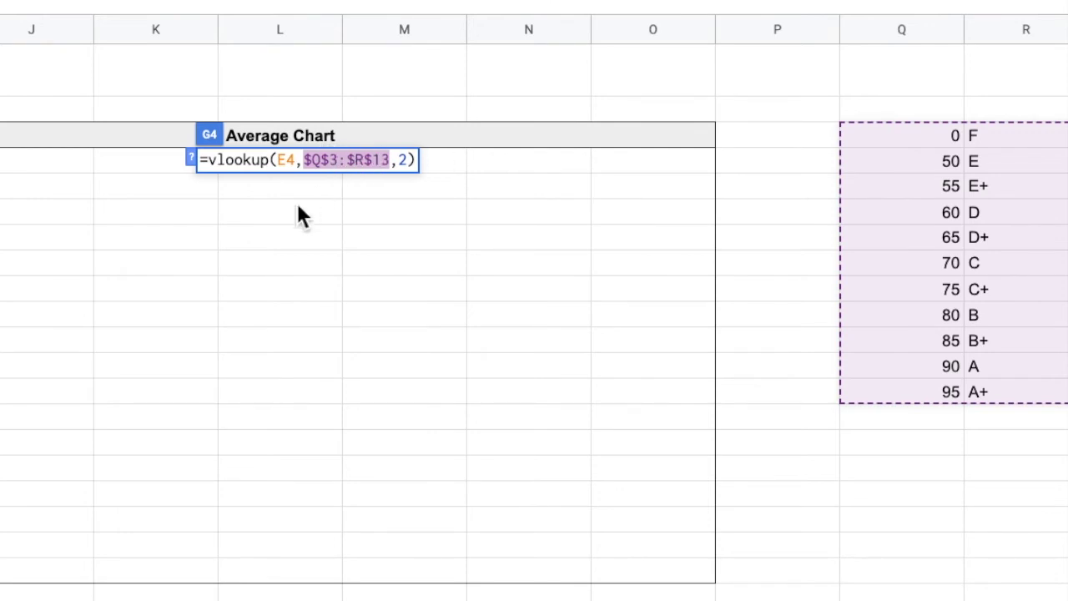
scroll(297, 203, left, 5)
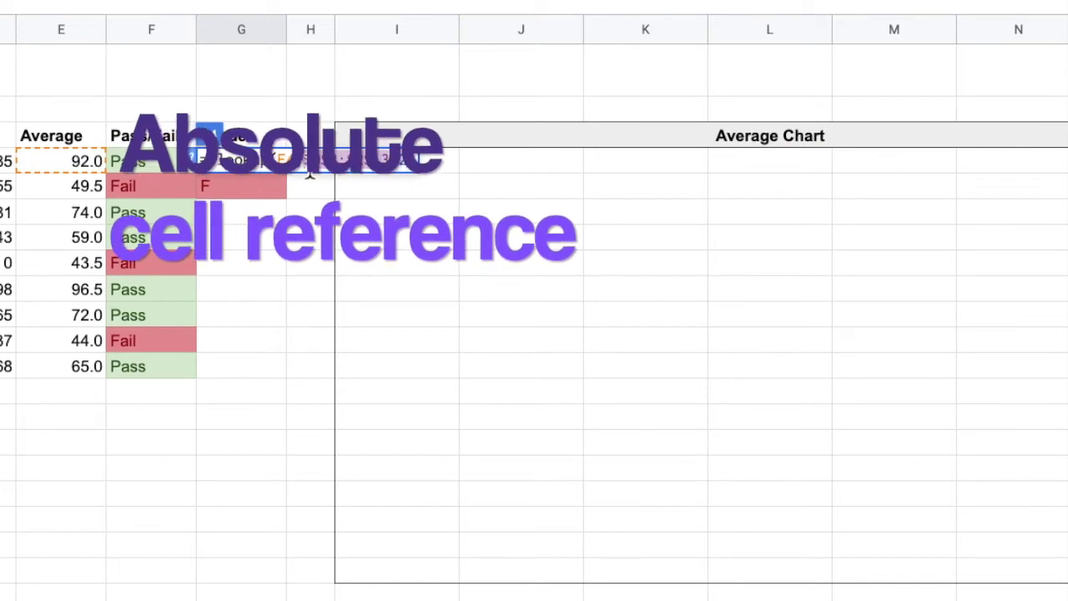
double_click(286, 160)
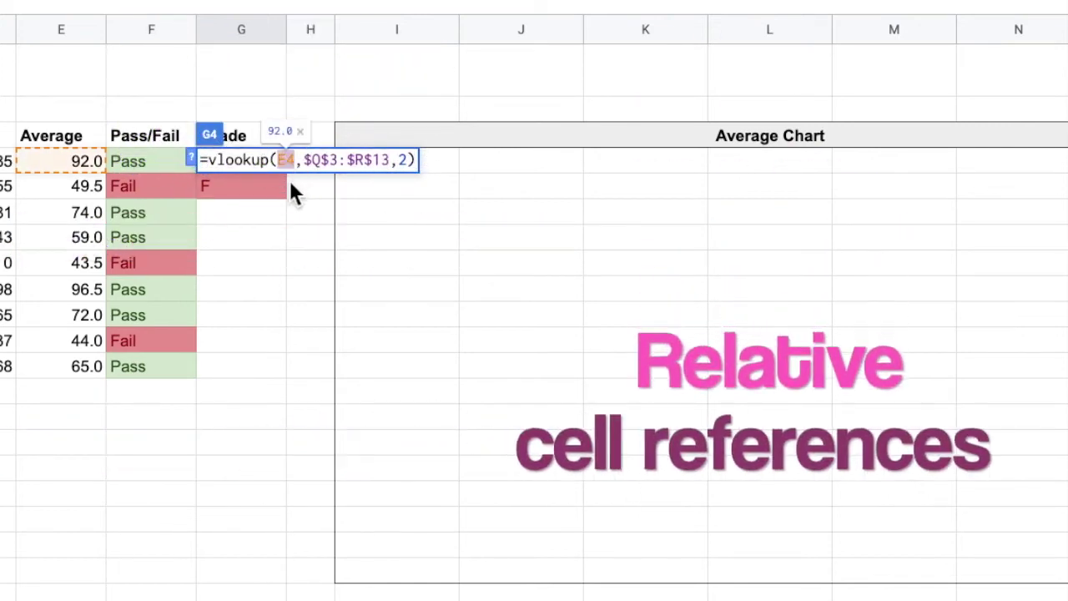
drag(304, 161, 388, 167)
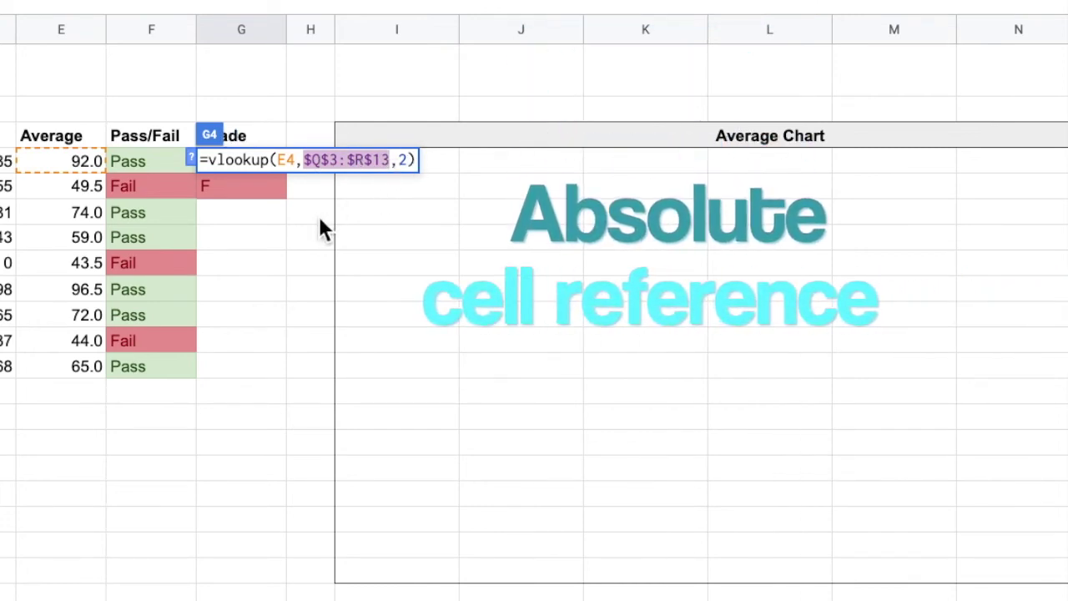
click(263, 216)
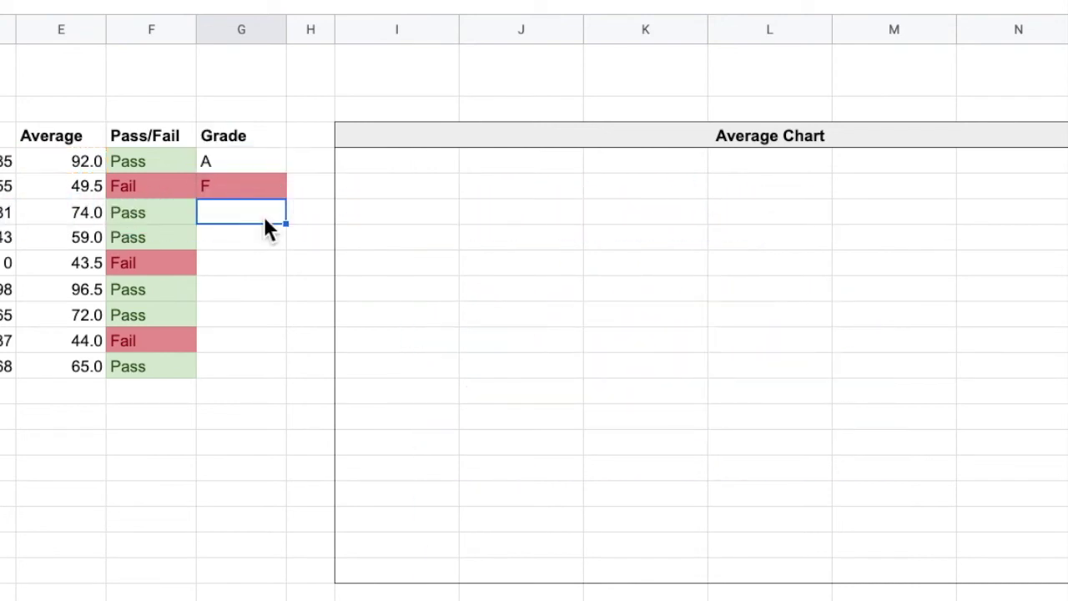
Step: Add the closing parenthesis to G4's VLOOKUP formula and confirm it
click(254, 162)
double_click(253, 162)
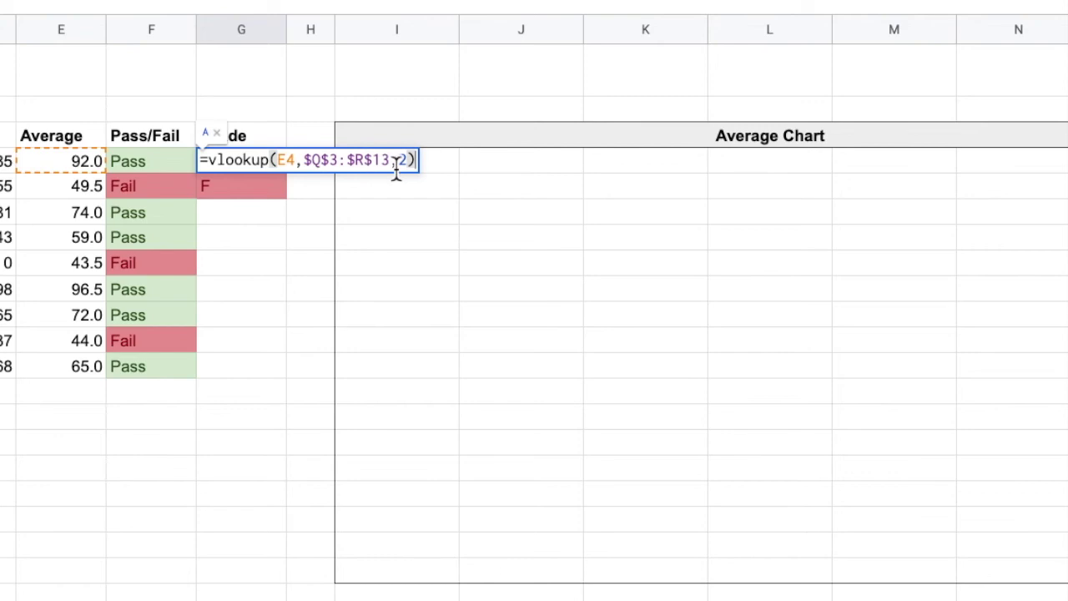
text())
scroll(420, 193, right, 10)
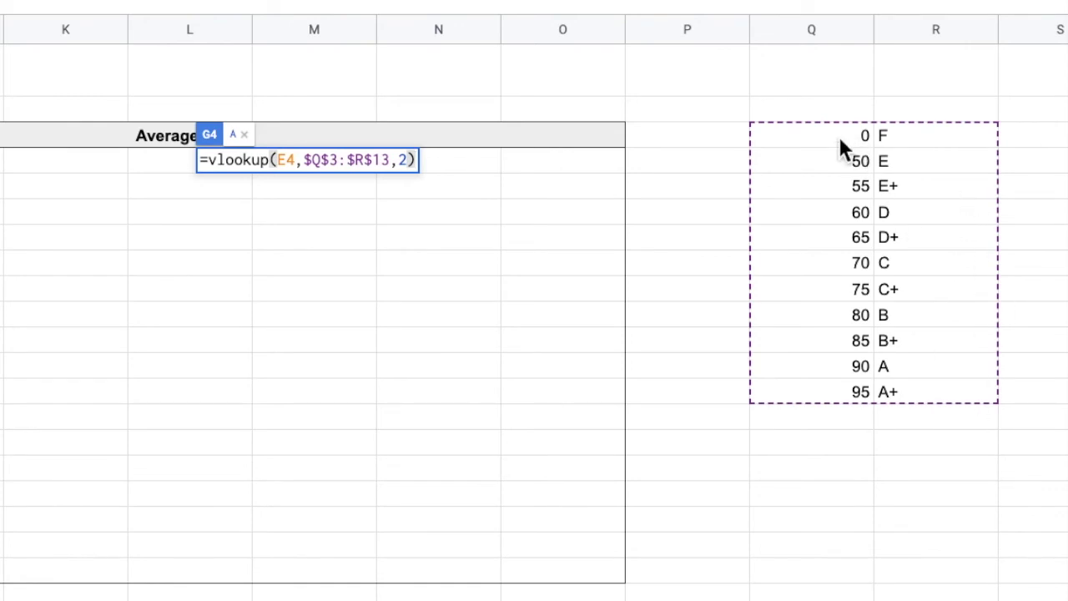
click(401, 160)
double_click(403, 159)
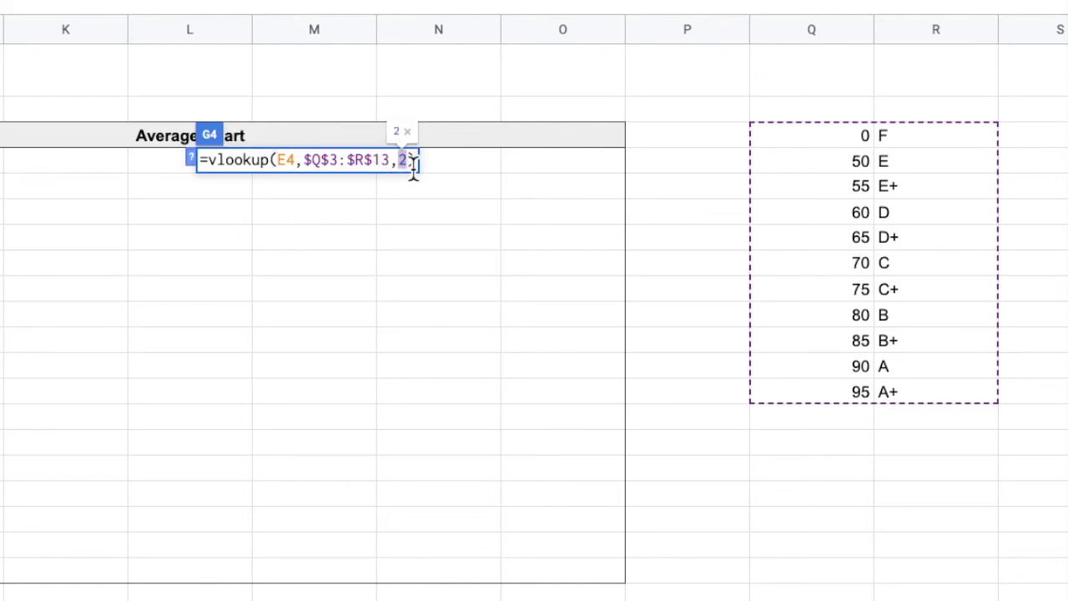
key(Return)
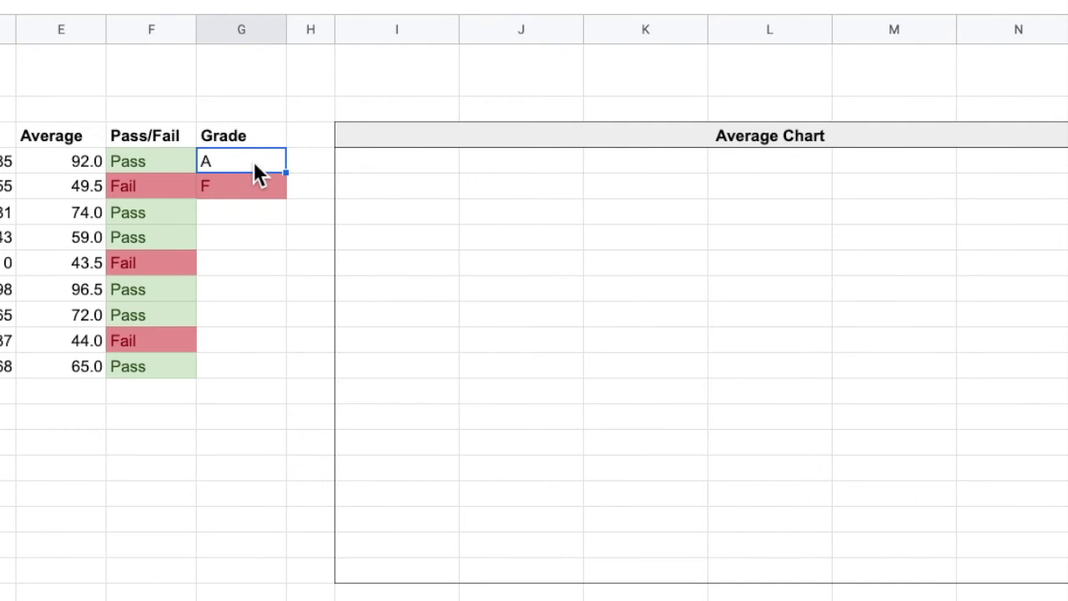
double_click(234, 171)
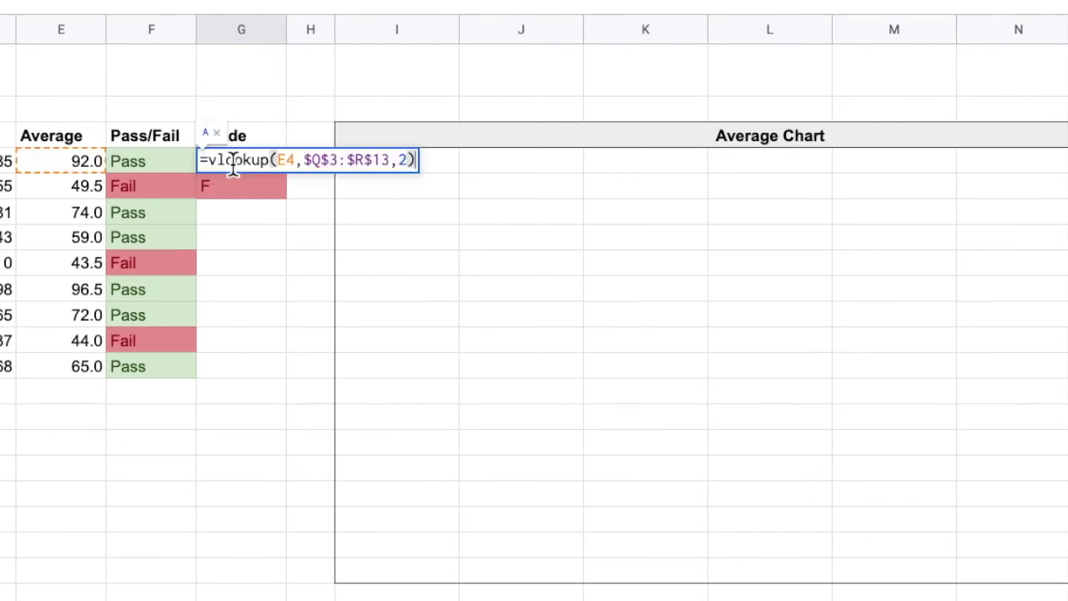
key(Return)
Step: Copy G4's grade formula down to G12, giving A, F, C, E+, F, A+, C, F, D+
click(262, 166)
drag(294, 178, 282, 377)
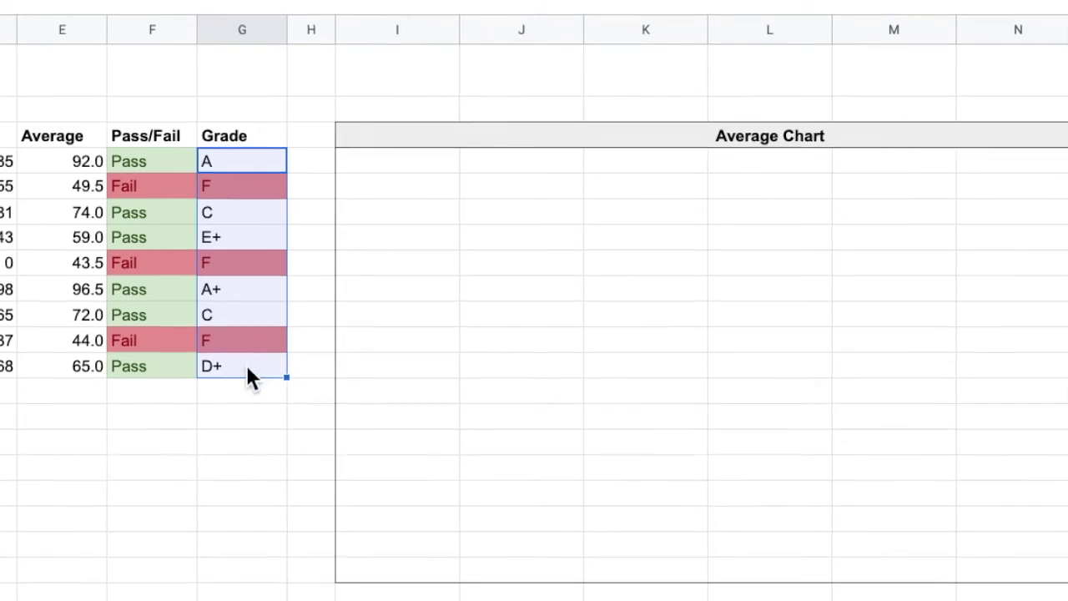
click(236, 391)
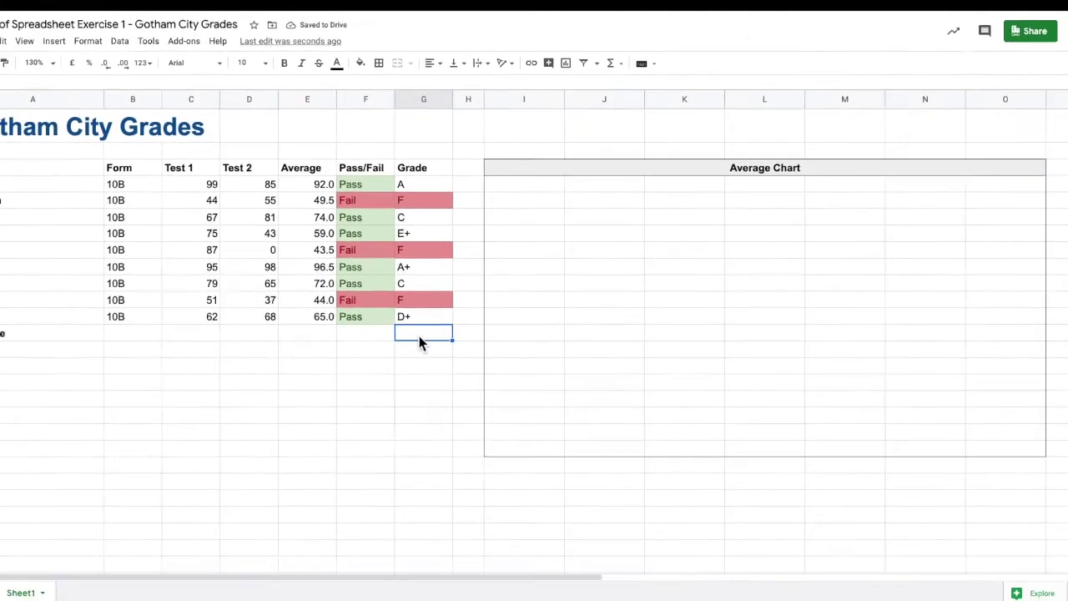
Step: Clear the Grade selection, then select names A3:A12 plus averages E3:E12 together
click(666, 214)
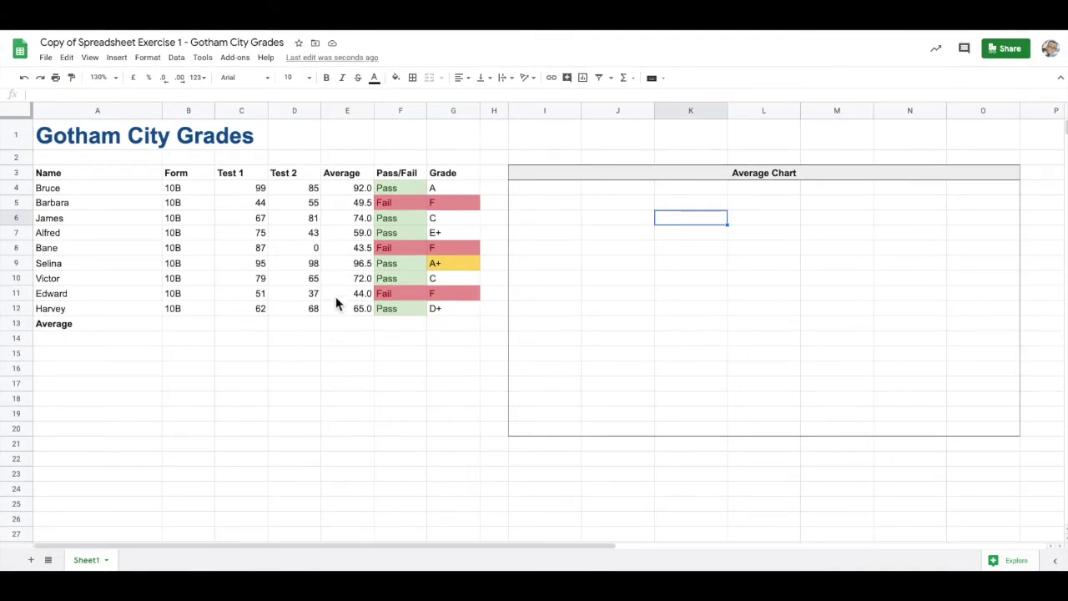
click(97, 173)
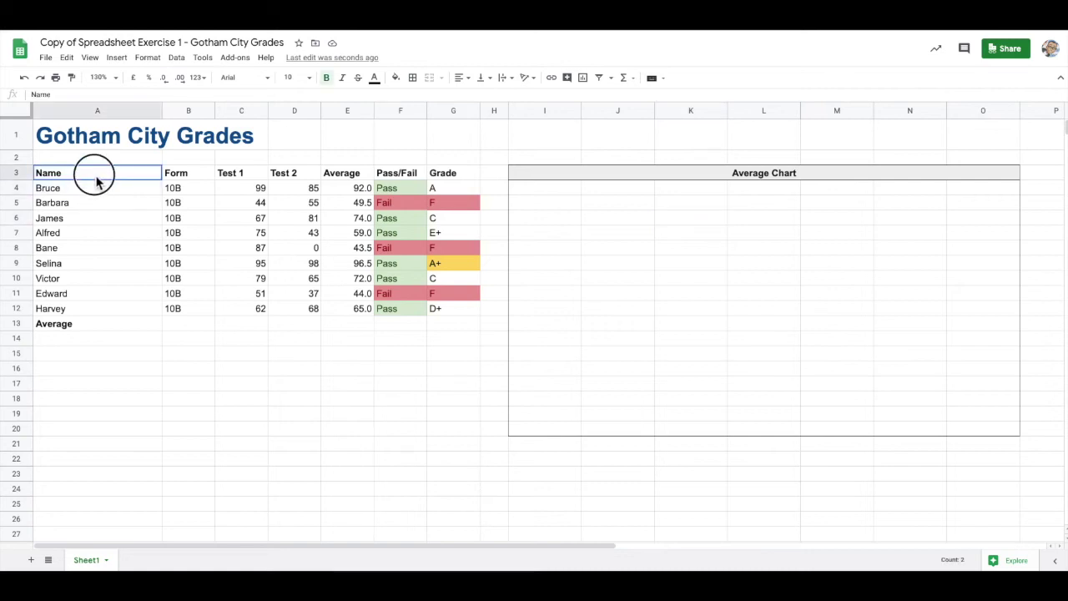
drag(80, 180, 98, 316)
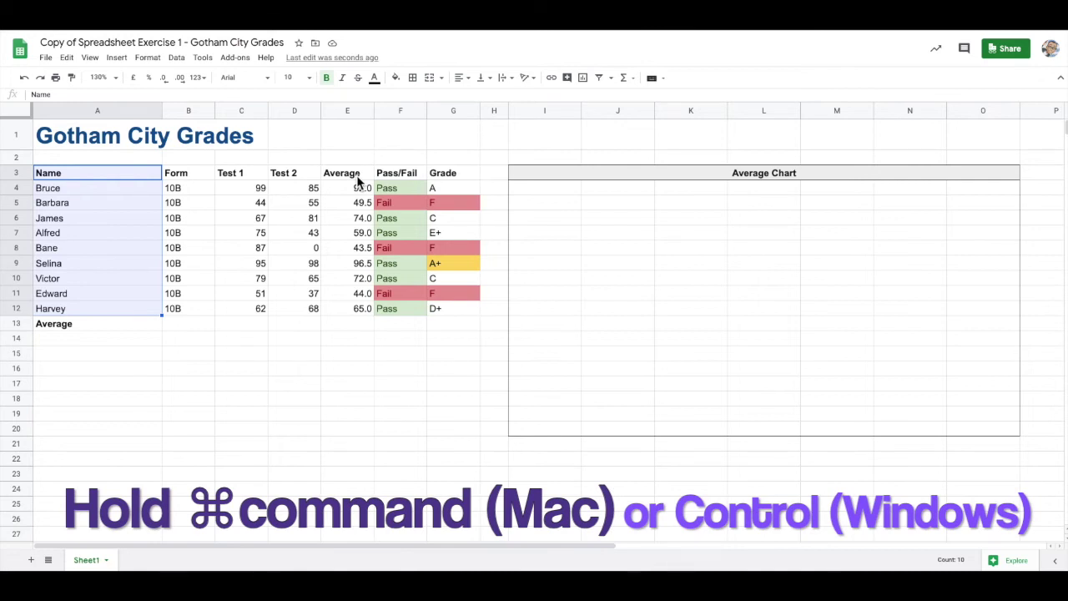
drag(357, 179, 356, 313)
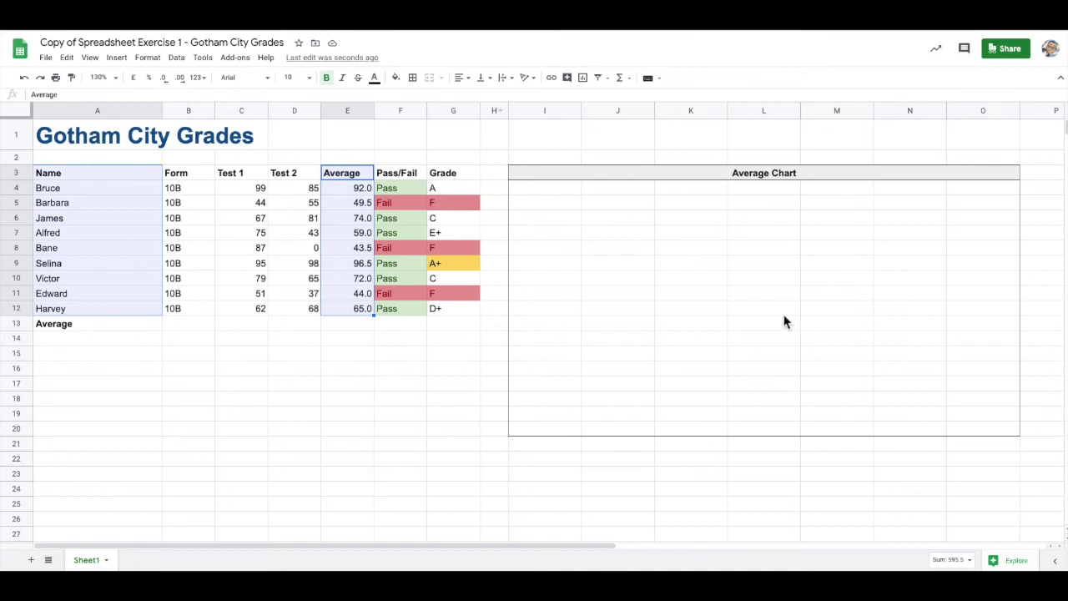
Step: Insert a column chart of names and averages, titled 'Average Scores for Gotham City Students'
click(124, 58)
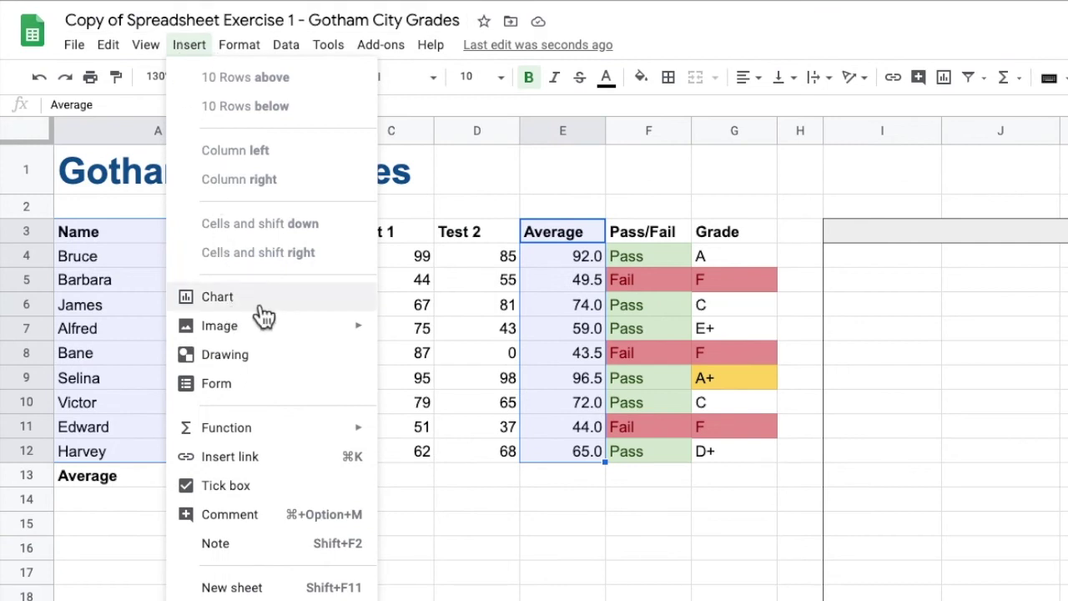
click(263, 315)
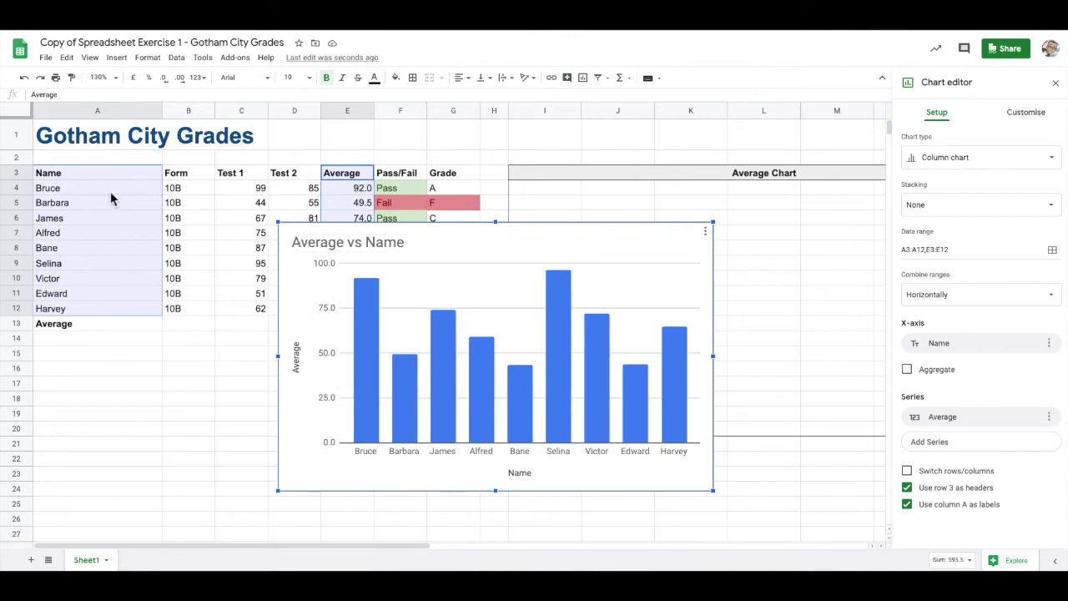
click(348, 242)
click(346, 243)
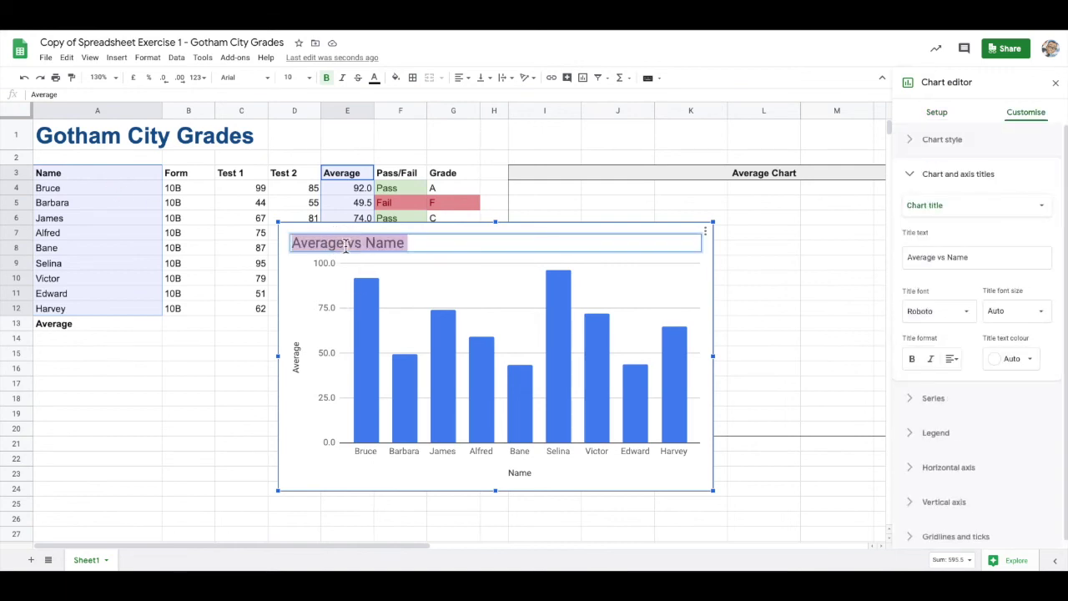
text(Average)
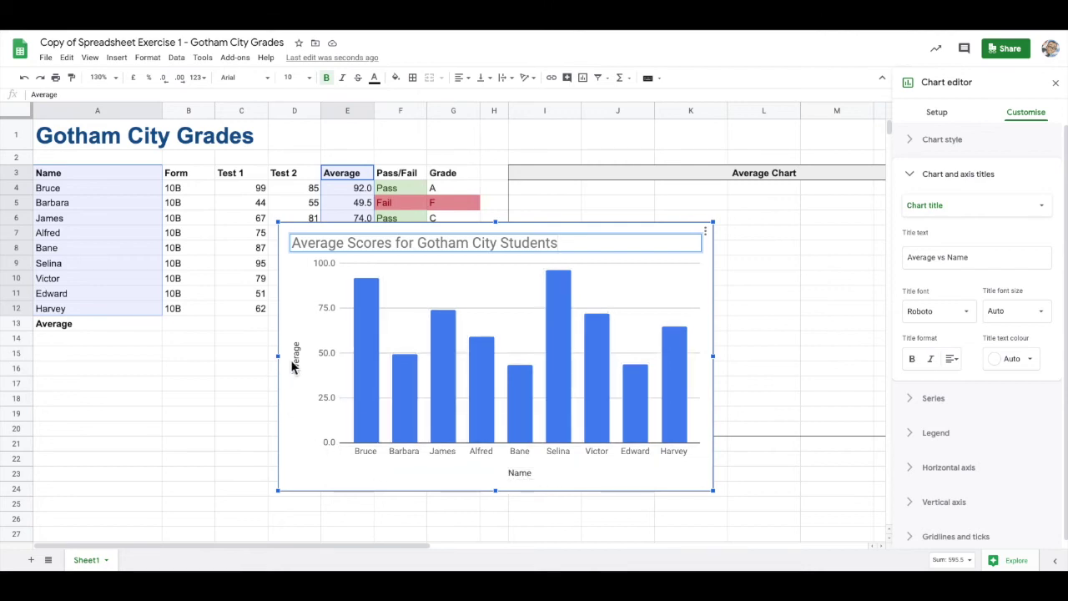
Step: Colour the chart's Average bars dark red
click(372, 395)
click(927, 316)
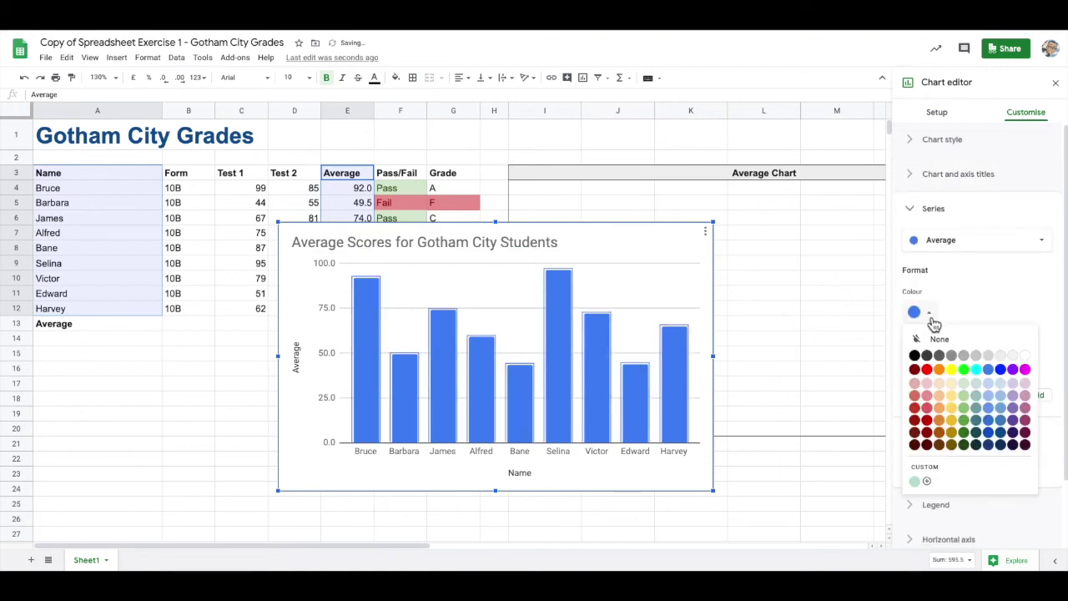
click(926, 430)
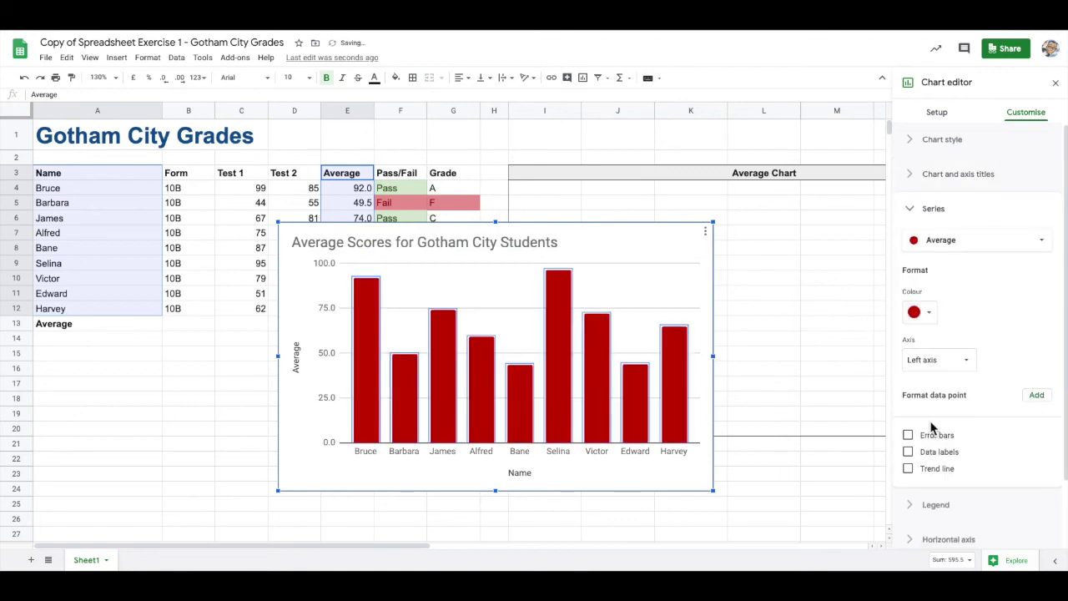
Step: Fit the chart into the Average Chart area and show value labels on every bar
drag(311, 282, 543, 242)
mouse_move(949, 455)
mouse_down()
mouse_move(977, 417)
mouse_move(960, 460)
mouse_up()
drag(960, 321, 1008, 329)
drag(764, 460, 764, 436)
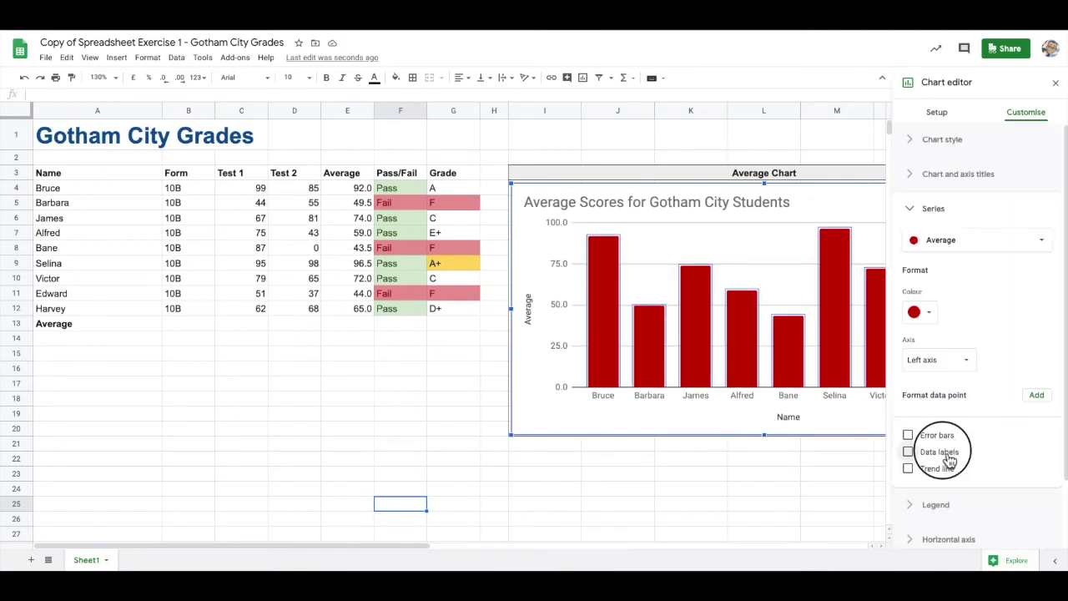
click(948, 456)
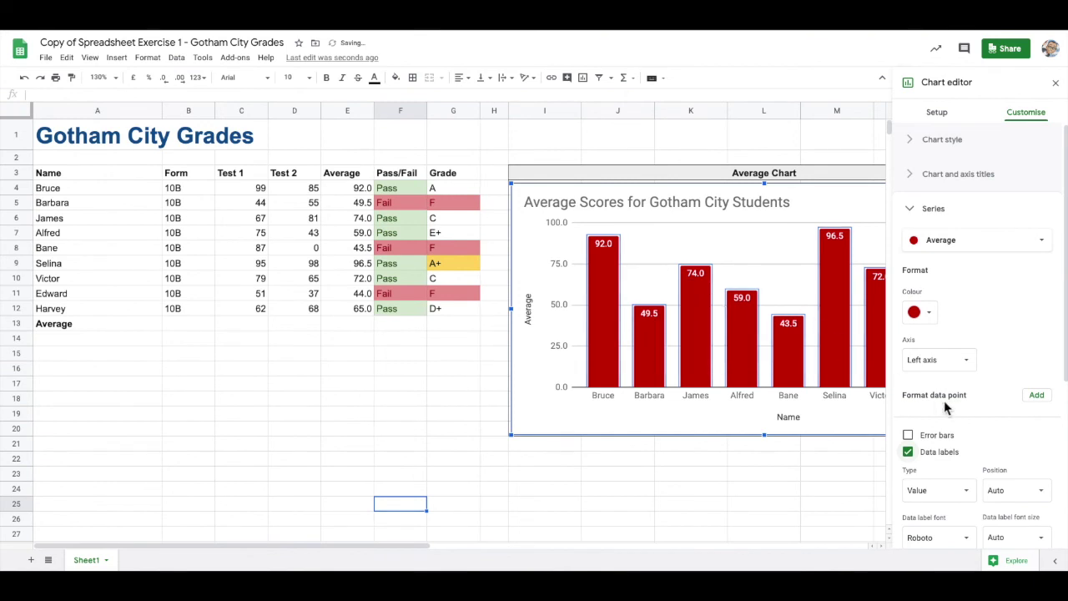
click(1055, 83)
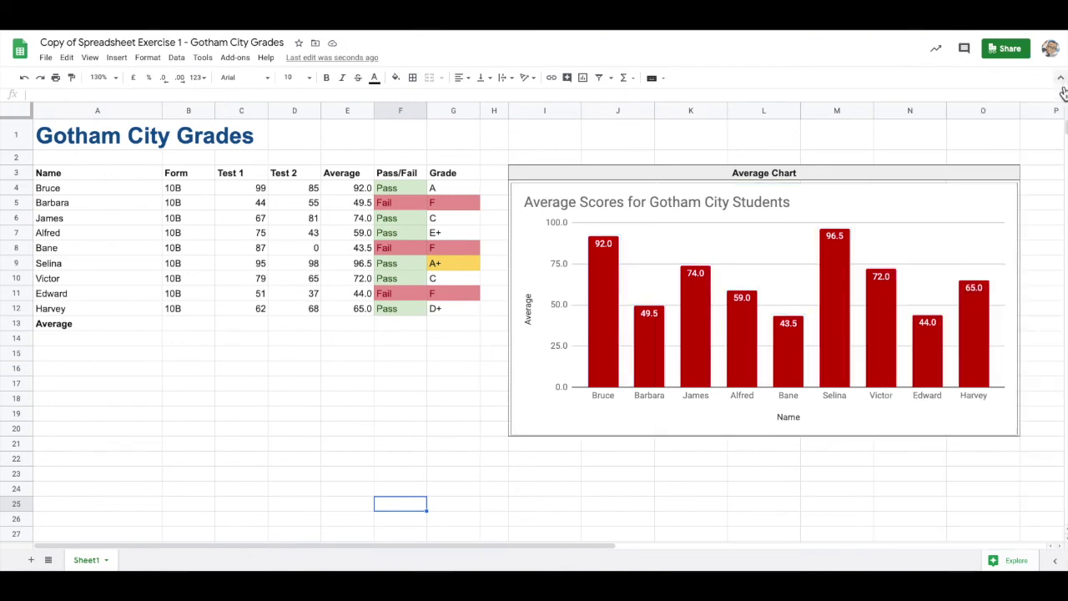
Step: Enter the =AVERAGE(C4:C12) formula in cell C13
click(471, 343)
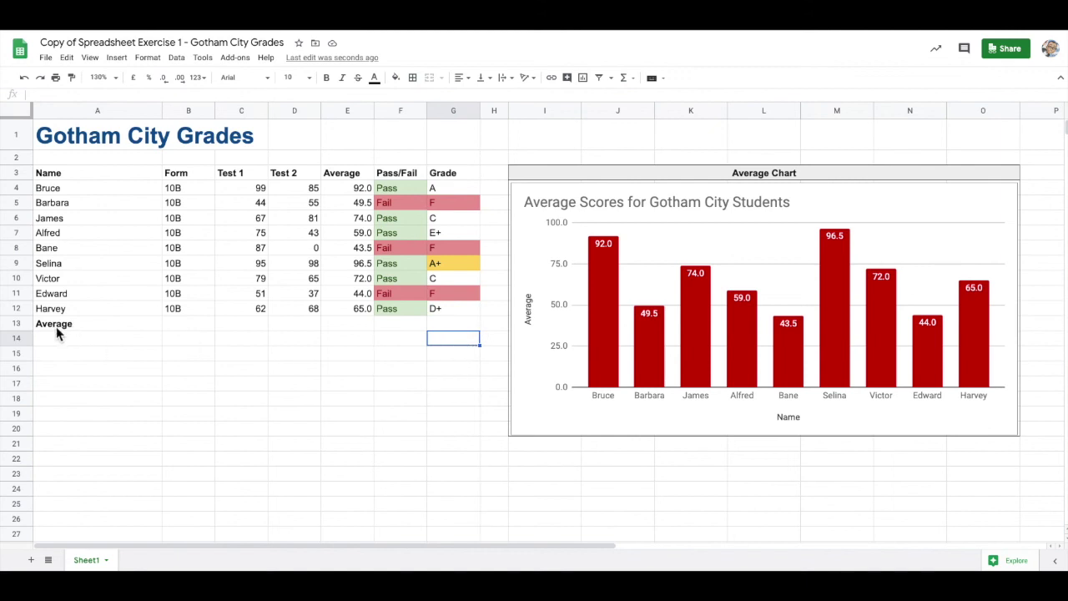
click(253, 324)
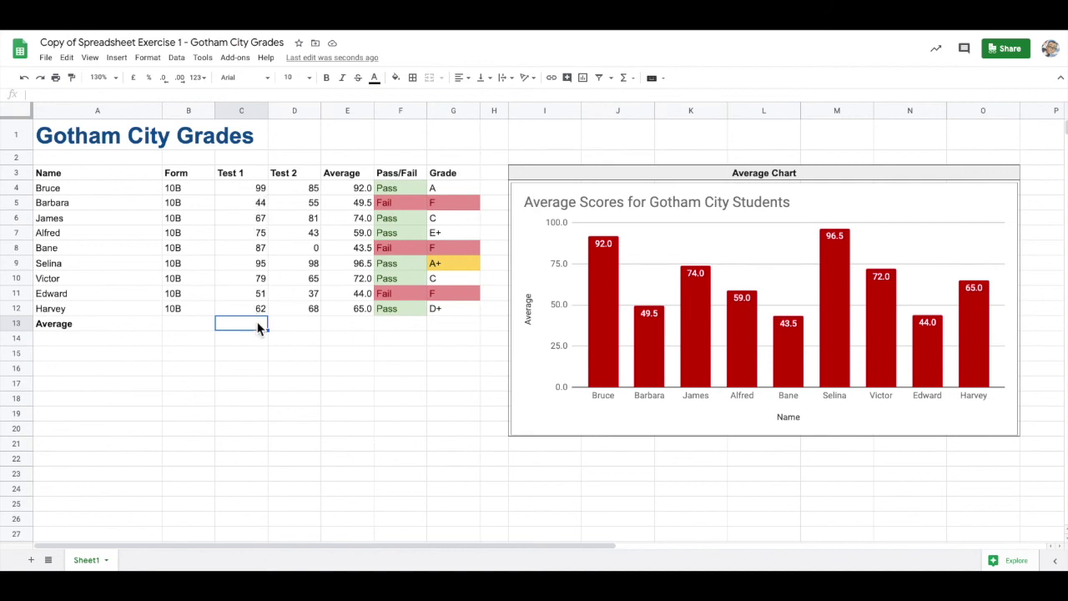
text(=)
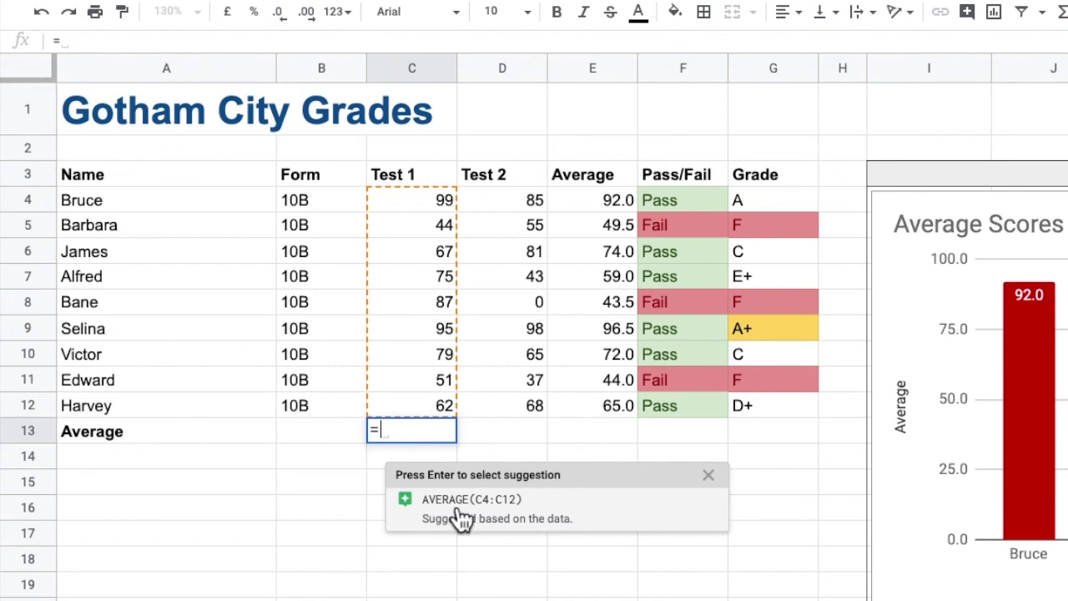
click(458, 511)
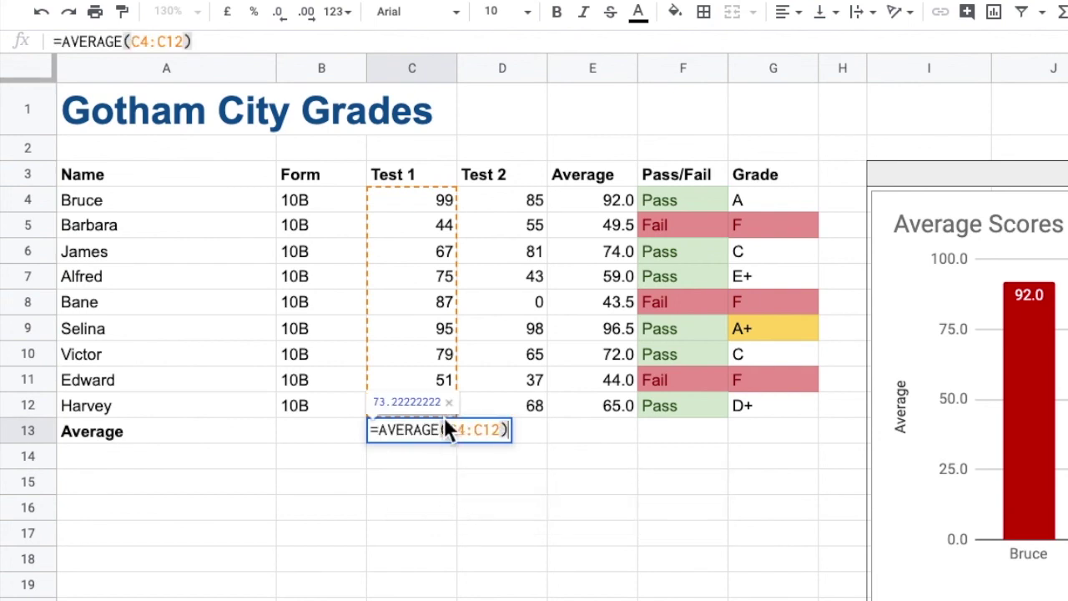
key(Return)
Step: Round C13 to a whole number (73), make it bold, and fill it across row 13
click(416, 434)
click(280, 19)
click(284, 23)
click(288, 25)
click(288, 25)
click(288, 25)
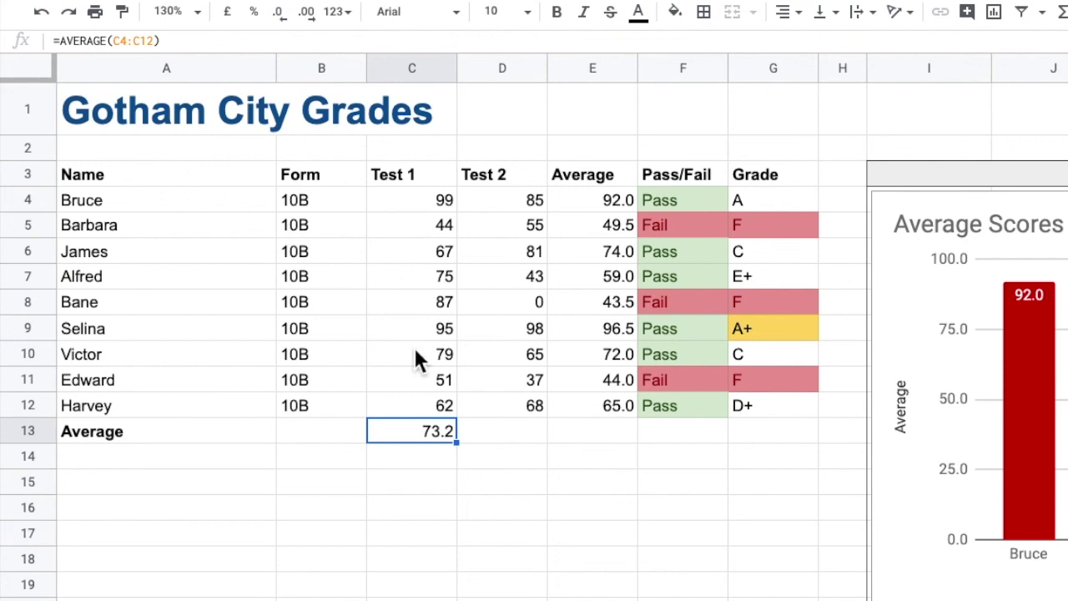
click(286, 20)
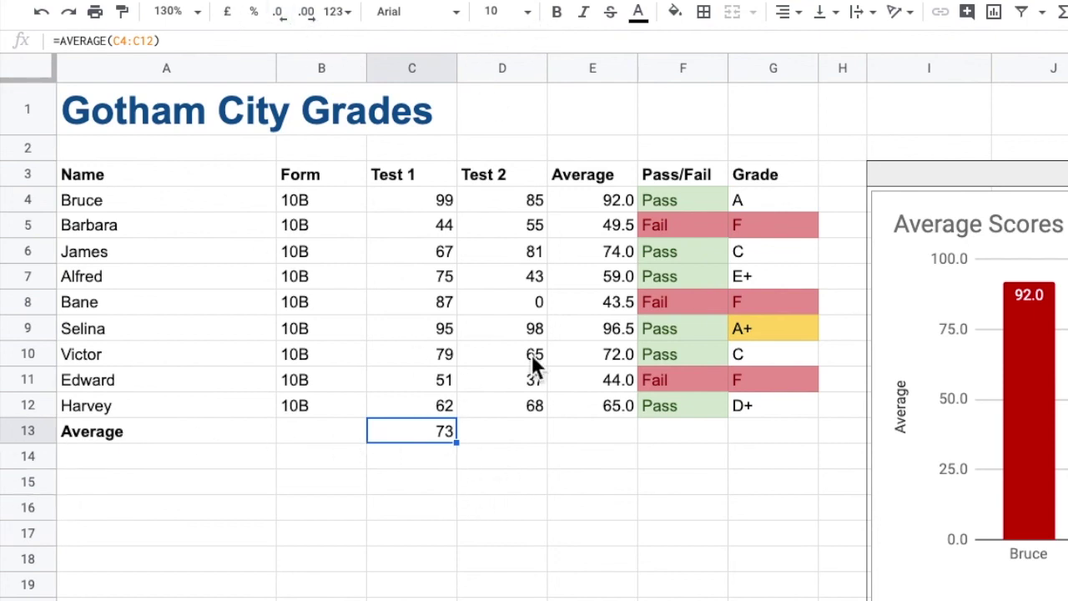
click(559, 14)
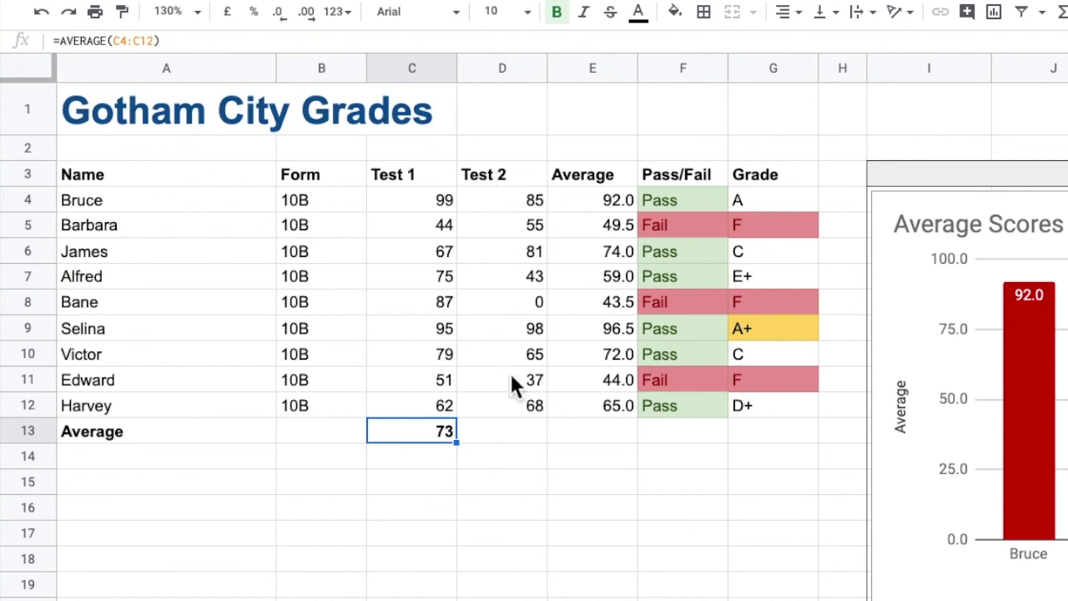
drag(456, 440, 609, 434)
Step: Extend the average into E13 (66) and add a top border above A13:E13
click(622, 436)
click(162, 446)
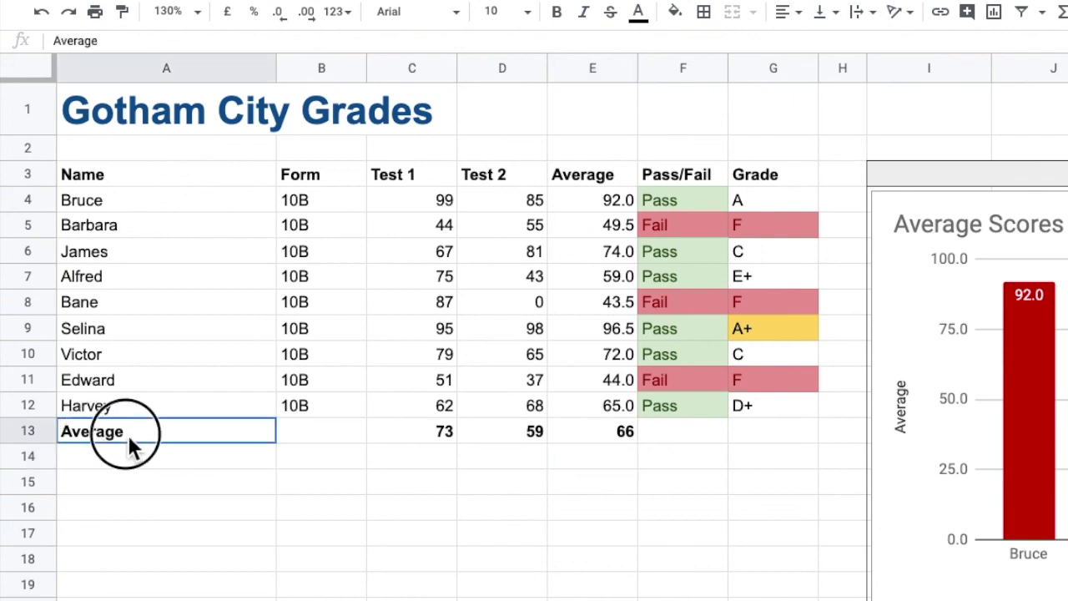
drag(163, 446, 612, 439)
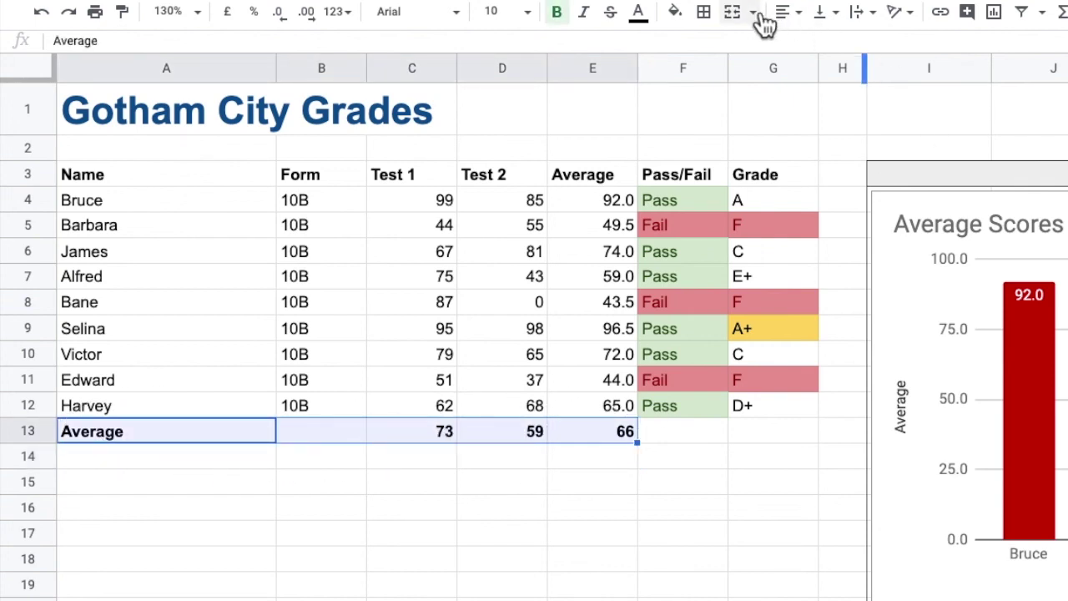
click(705, 12)
click(736, 76)
click(411, 599)
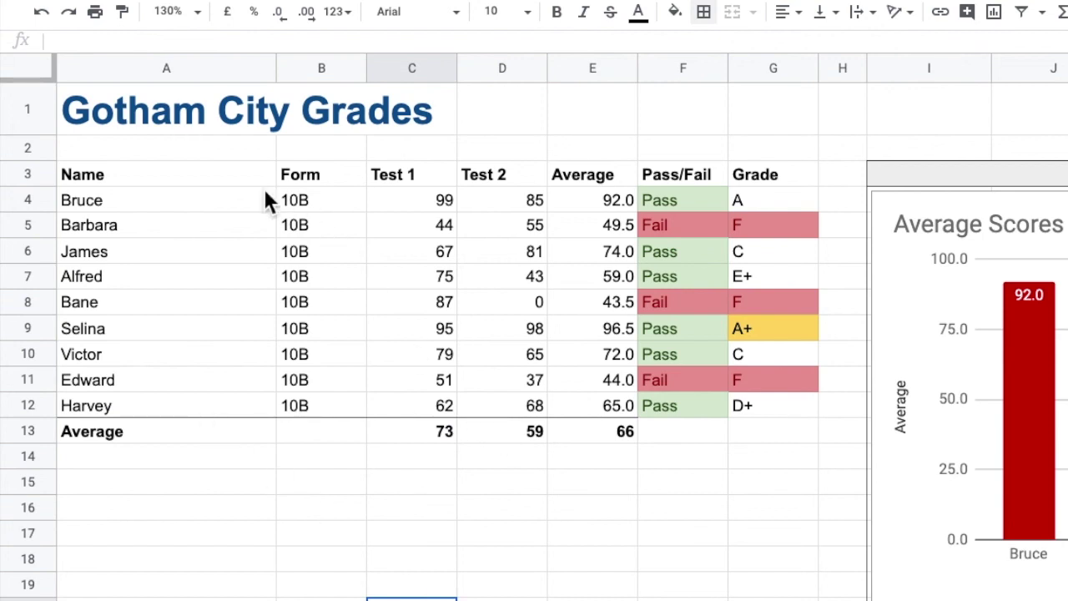
Step: Add a bottom border under the header row, Name through Grade
drag(215, 172, 759, 181)
click(706, 13)
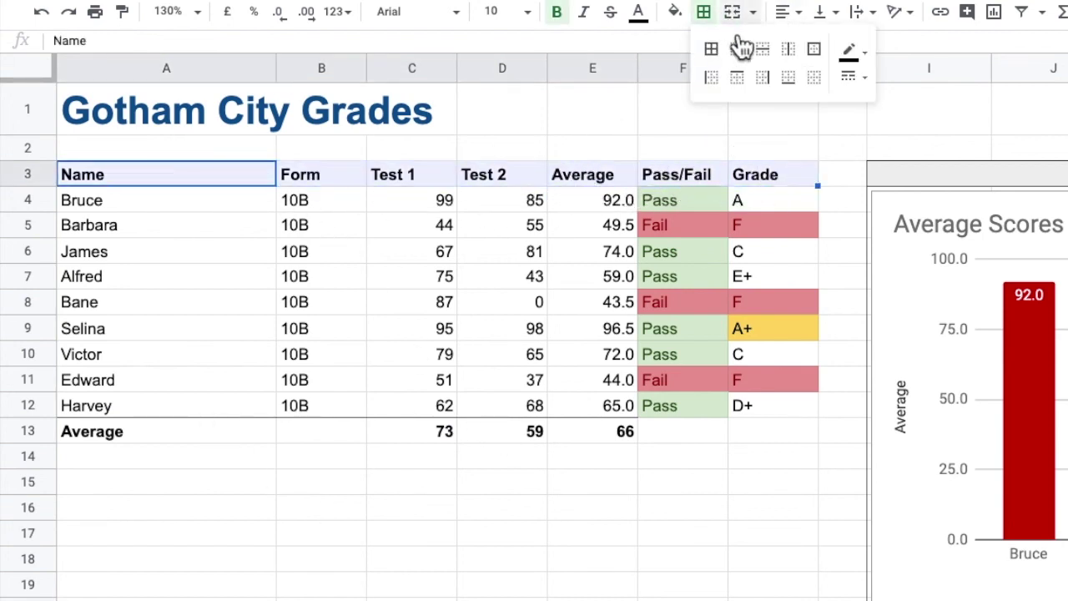
click(789, 77)
click(489, 535)
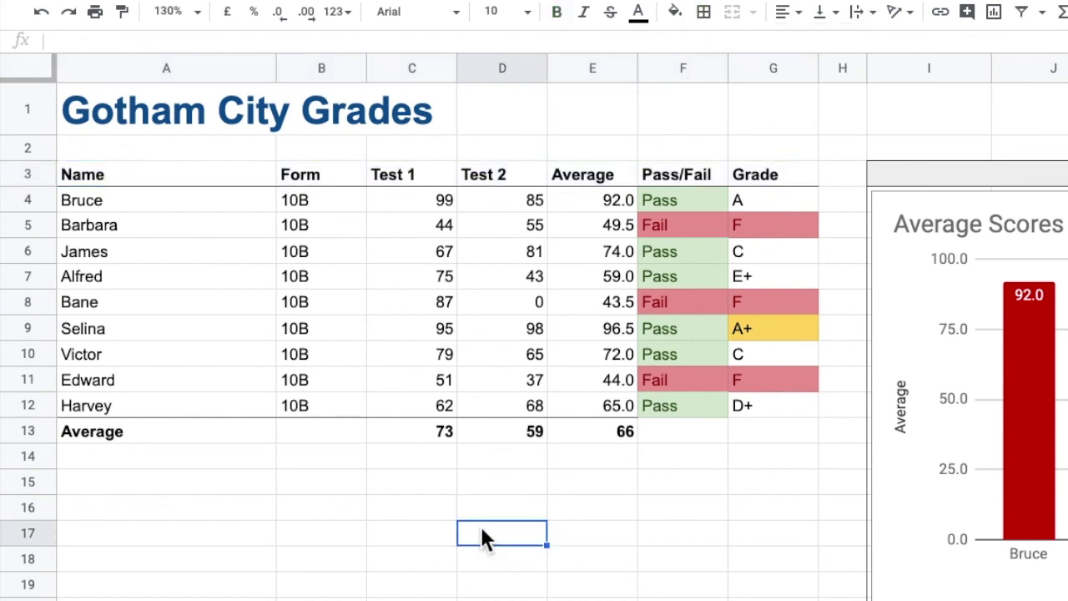
Step: Shade the header row Name through Grade with a grey fill
drag(227, 175, 768, 179)
click(676, 11)
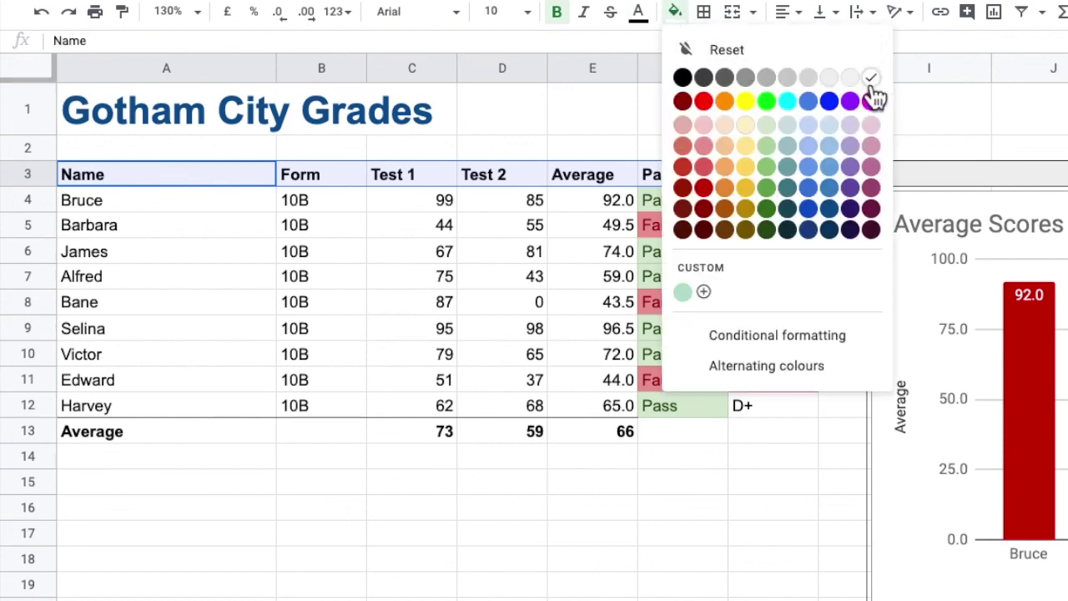
click(849, 78)
click(519, 492)
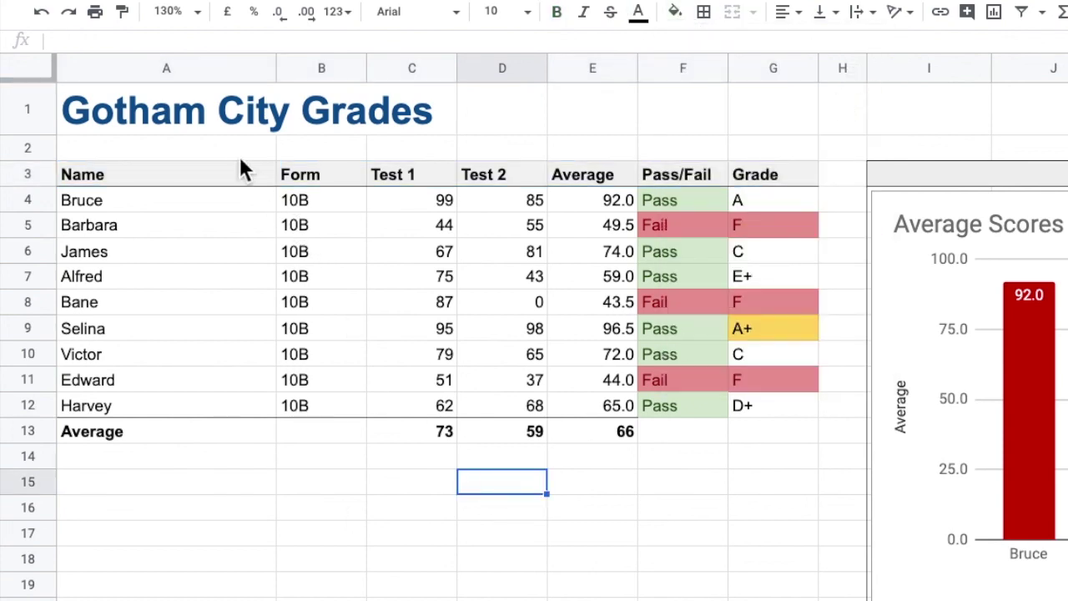
drag(237, 171, 743, 179)
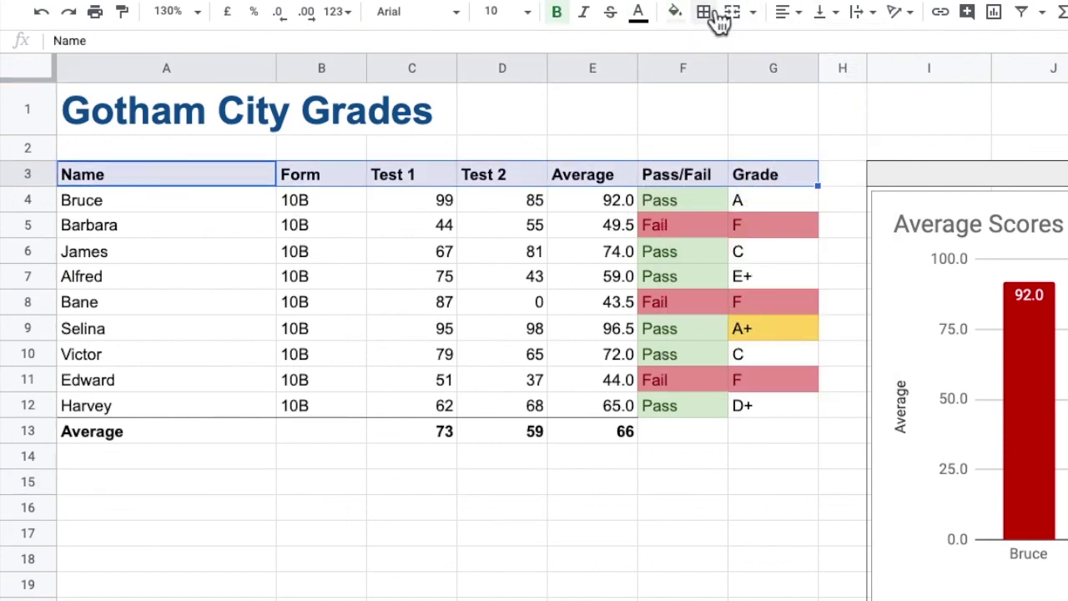
click(675, 11)
click(825, 93)
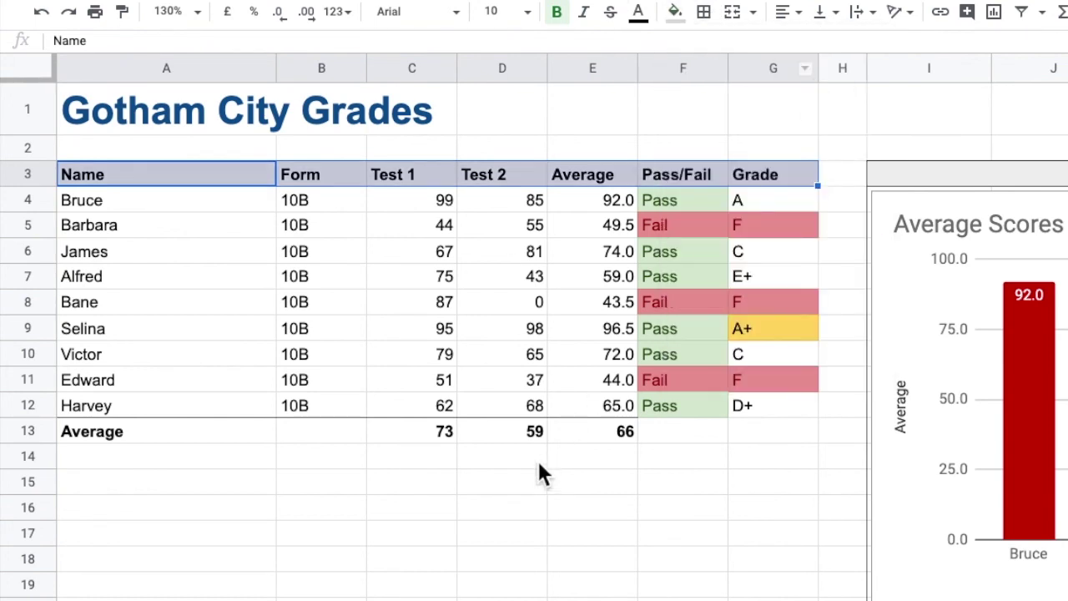
click(537, 461)
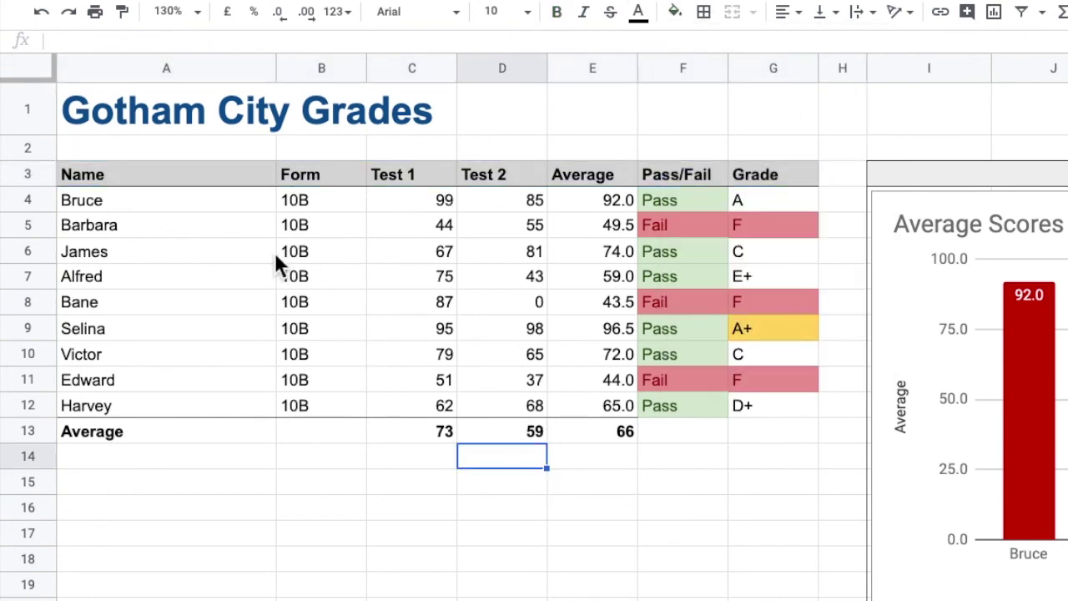